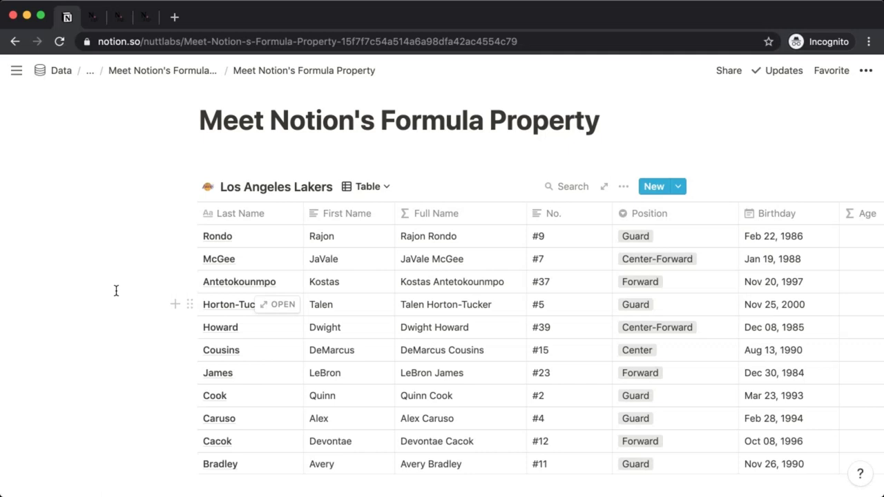
# Insert a new property before Full Name in the Los Angeles Lakers table and set its type to Formula
pyautogui.click(434, 218)
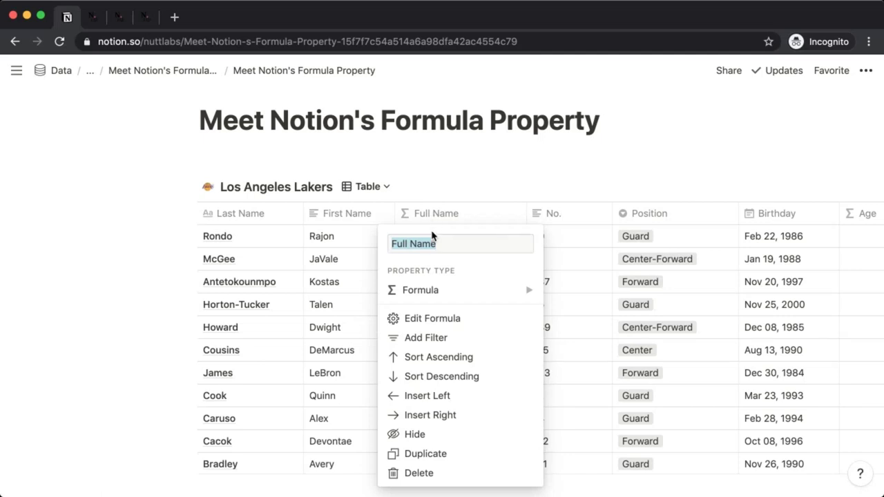
pyautogui.click(423, 398)
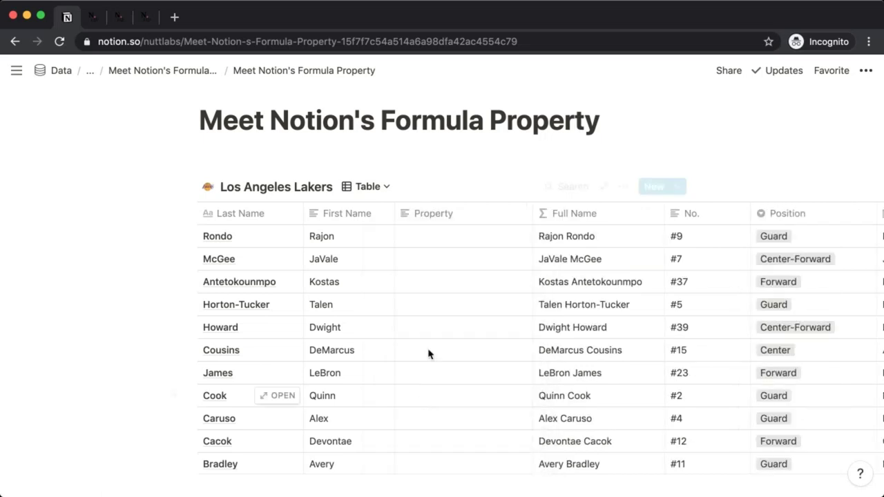
pyautogui.click(448, 217)
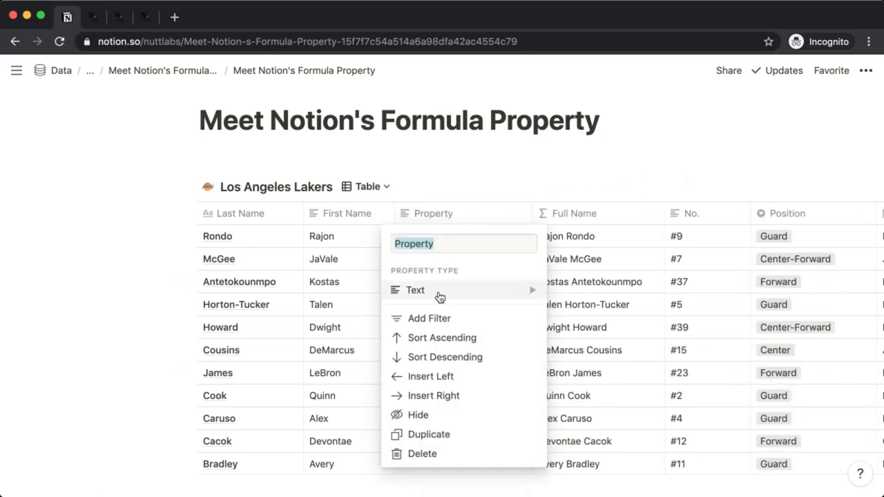
pyautogui.moveTo(442, 297)
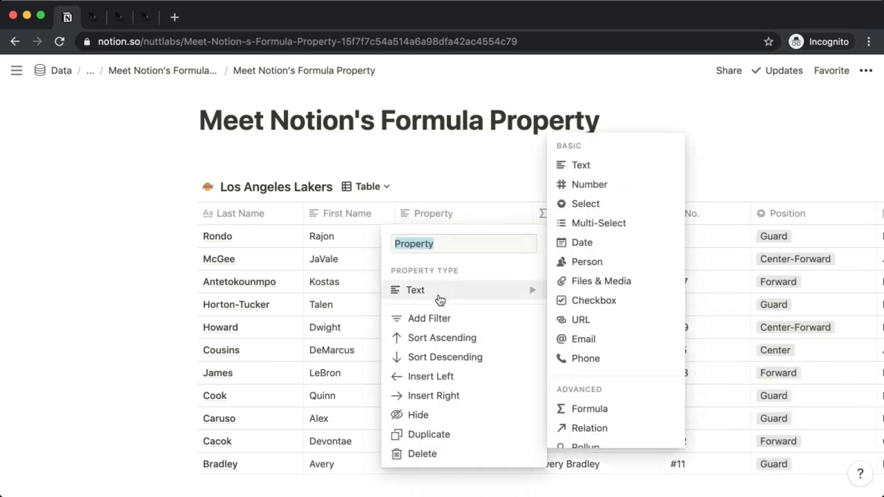
pyautogui.click(595, 409)
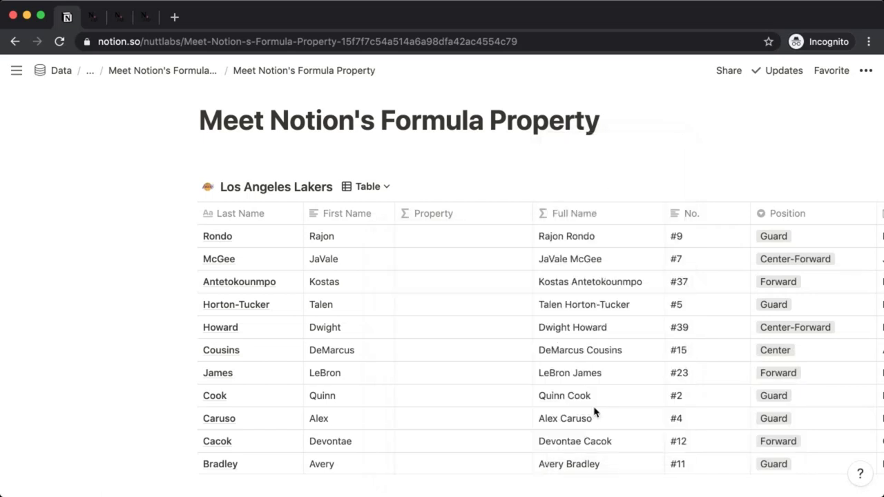
# Set the formula of the new property beside First Name to 2 + 2
pyautogui.click(447, 216)
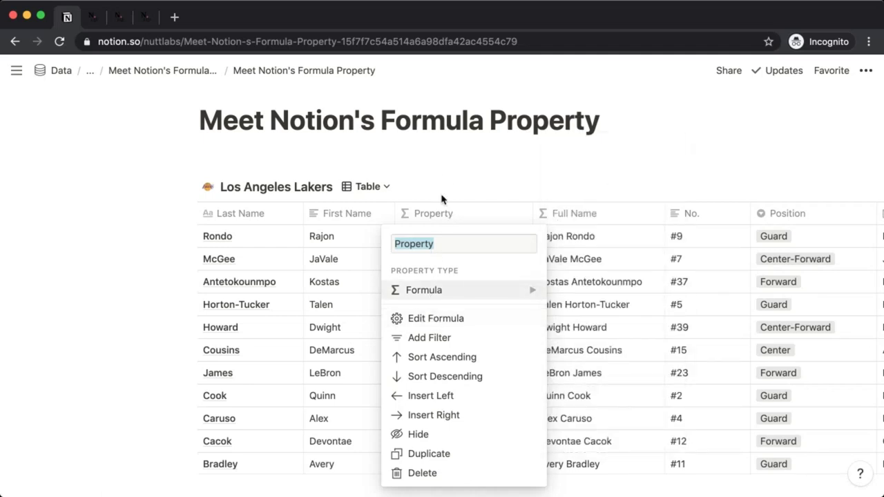
pyautogui.click(444, 170)
pyautogui.click(445, 260)
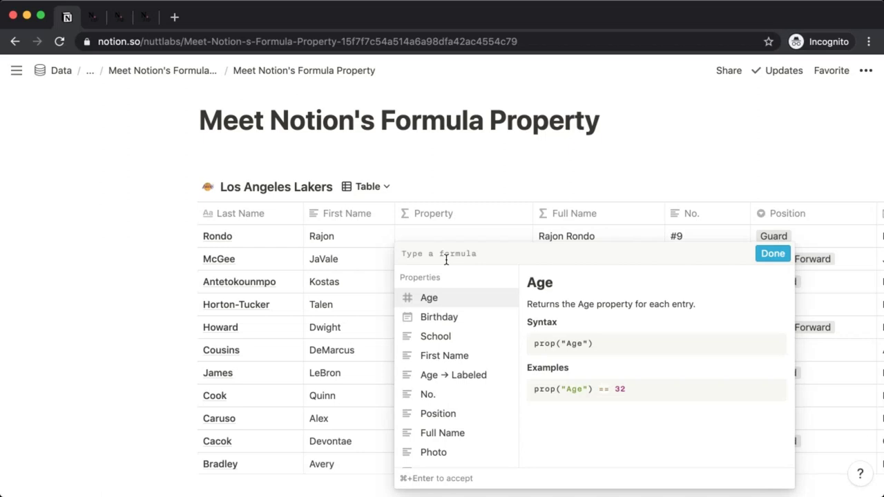
pyautogui.write('2 + 2')
pyautogui.press('super+Return')
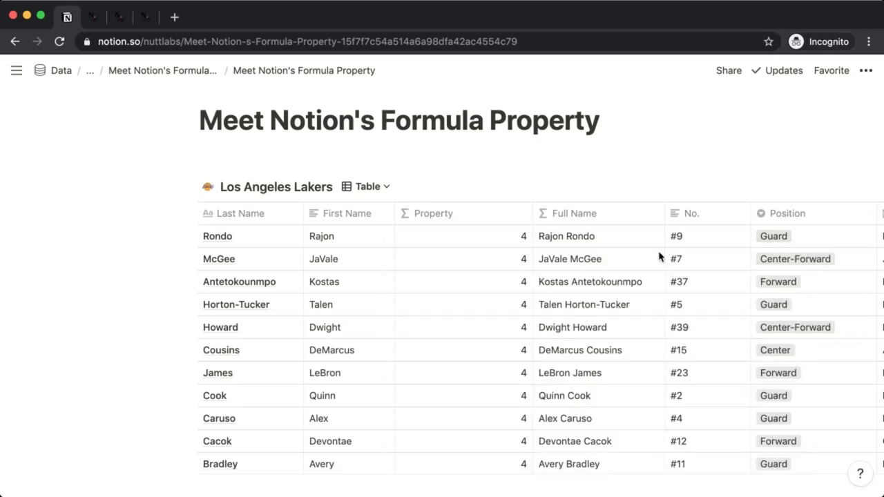
# Narrow the new formula column and reopen its formula to review it without editing
pyautogui.moveTo(532, 213); pyautogui.dragTo(483, 211)
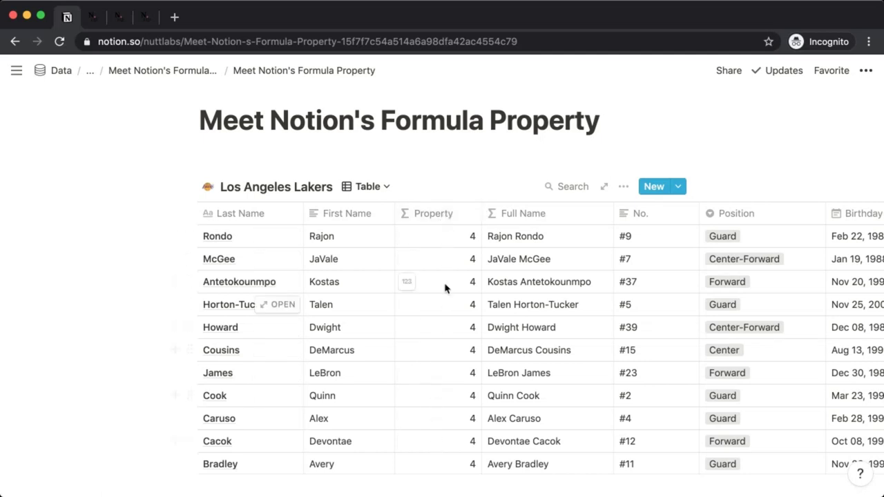
pyautogui.click(447, 239)
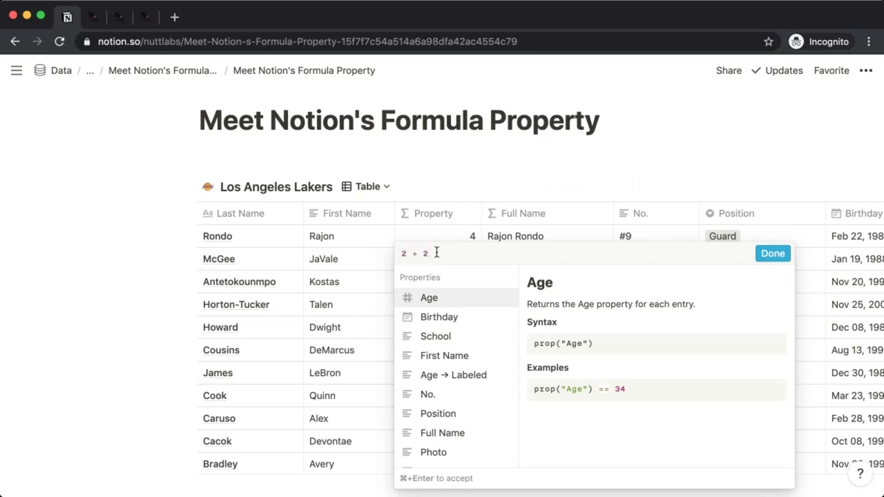
pyautogui.click(773, 254)
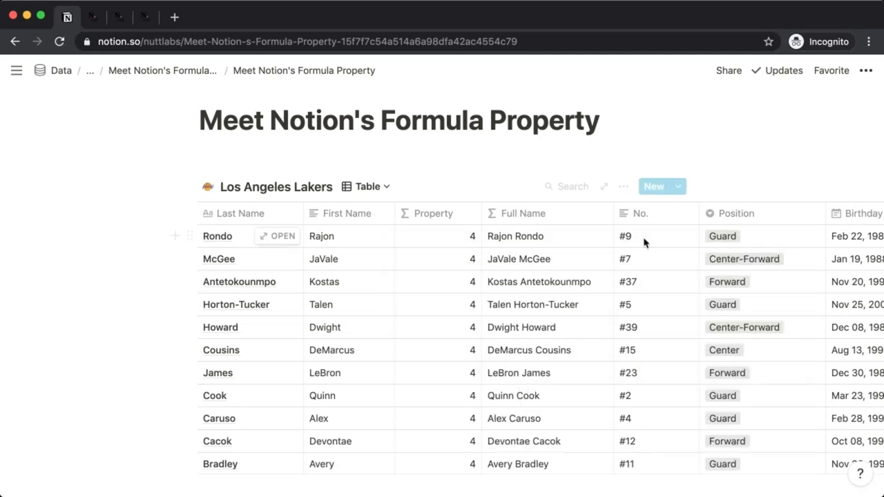
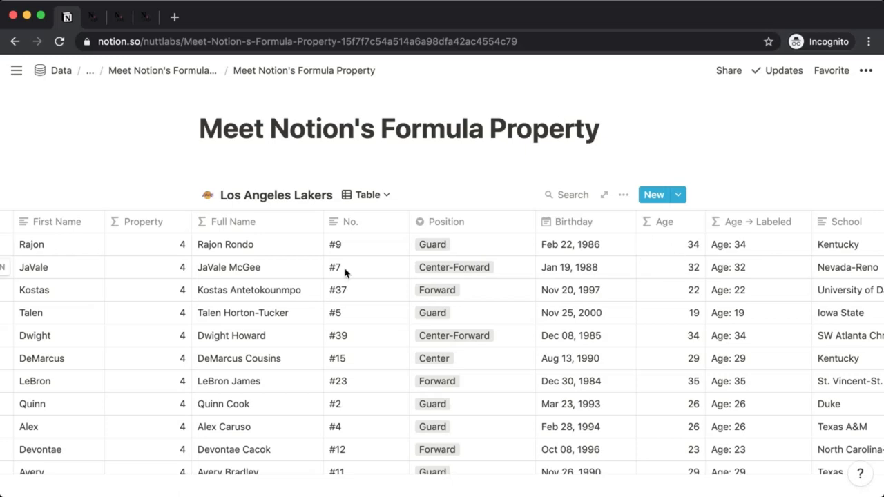
# Examine the formula columns of the Ecommerce Orders table, from ID Generator across to Total
pyautogui.scroll(-2, 201, 322)
pyautogui.scroll(-9, 201, 322)
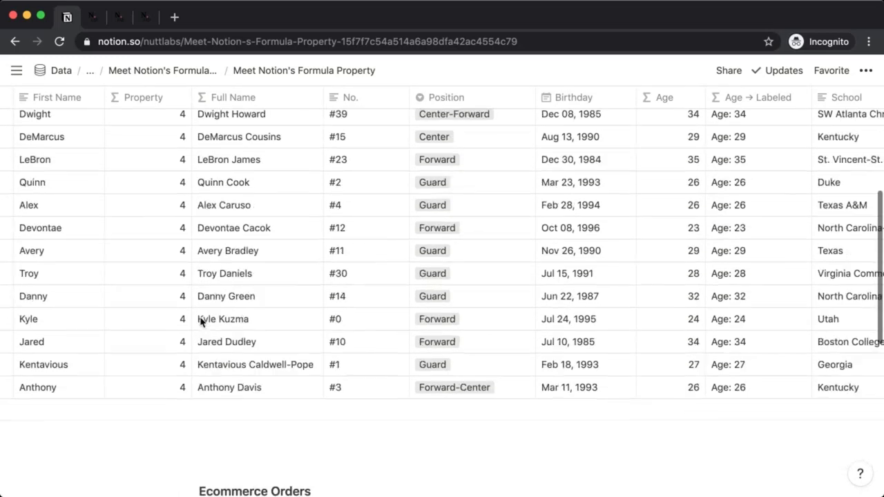
pyautogui.scroll(-5, 201, 322)
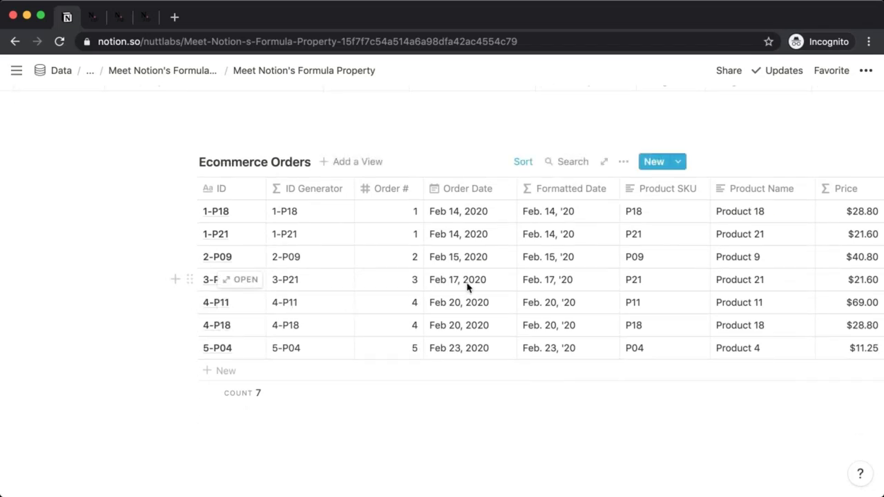
pyautogui.hscroll(3, 557, 283)
pyautogui.hscroll(5, 556, 283)
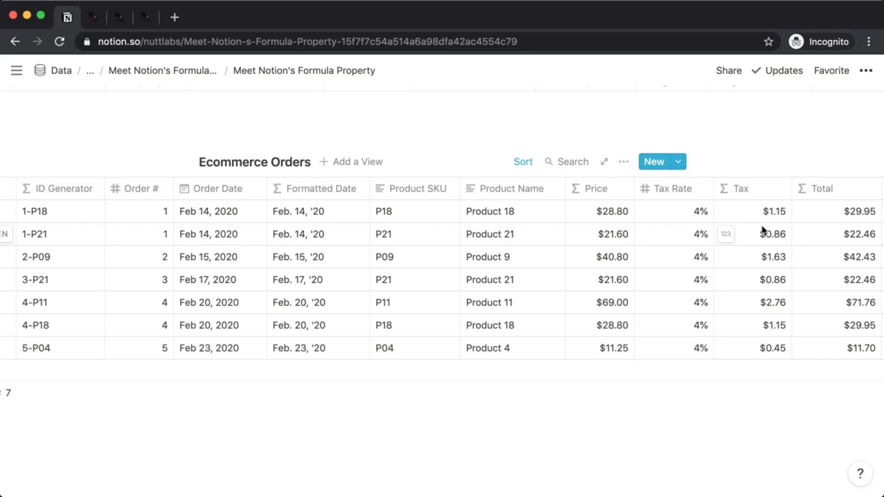
pyautogui.hscroll(3, 763, 230)
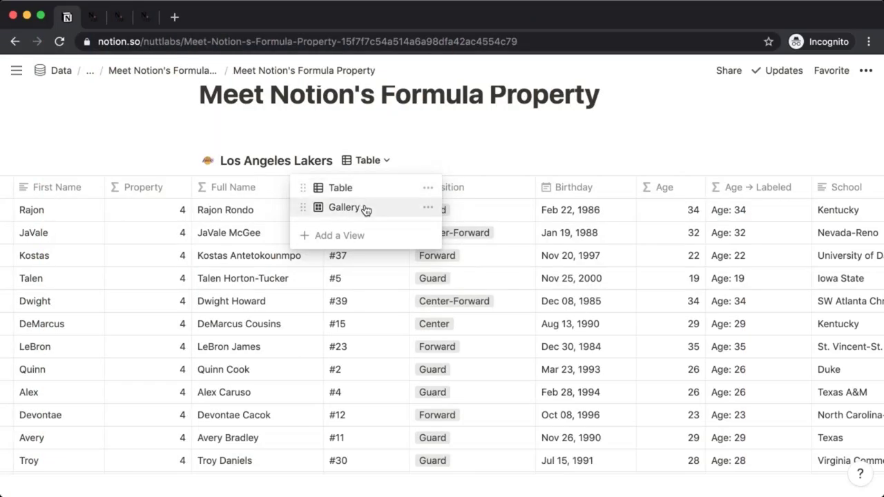
# Switch the Los Angeles Lakers database to its Gallery view and look over the player cards
pyautogui.click(366, 204)
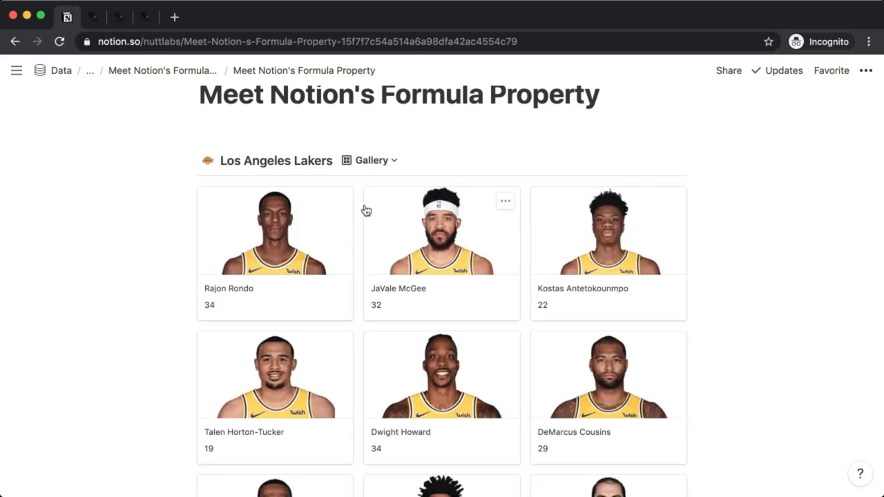
pyautogui.scroll(-2, 127, 252)
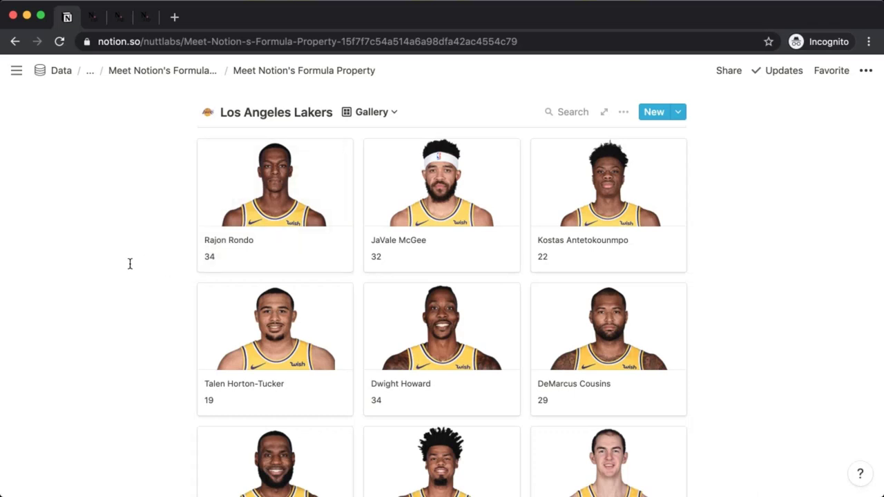
pyautogui.scroll(-2, 130, 263)
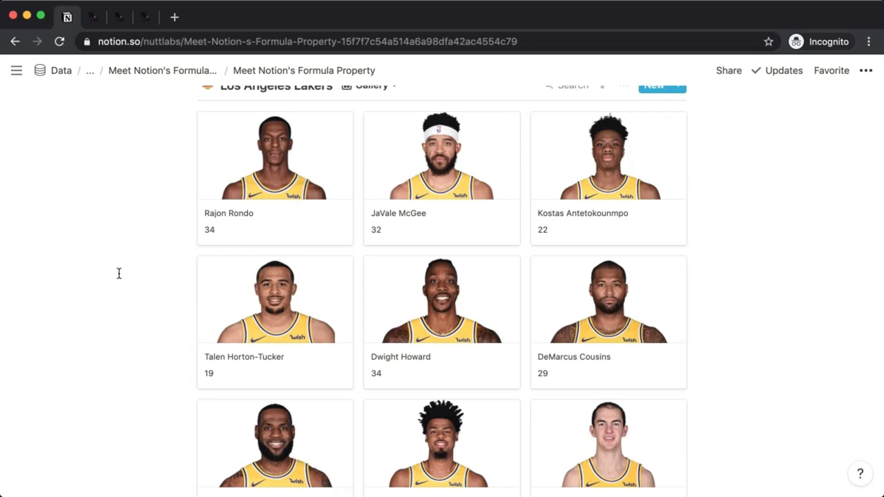
pyautogui.scroll(2, 119, 274)
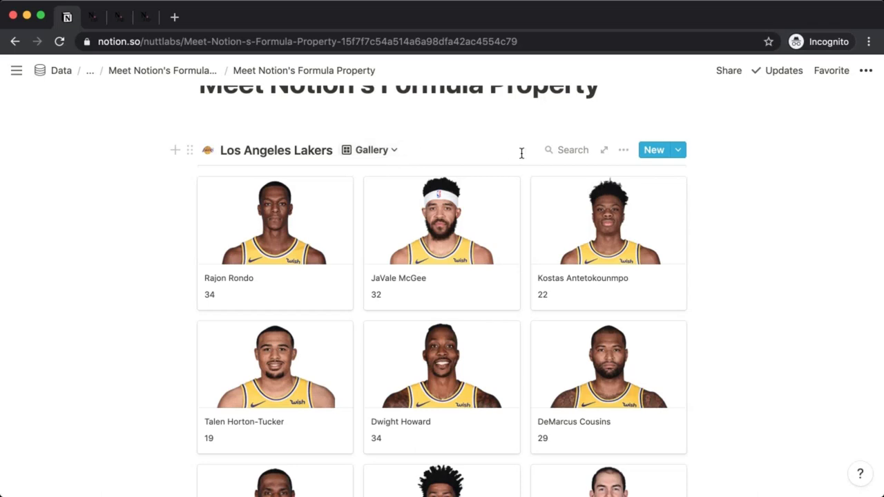
# Hide Age and show Age → Labeled on the gallery cards, and check the updated player cards
pyautogui.click(626, 150)
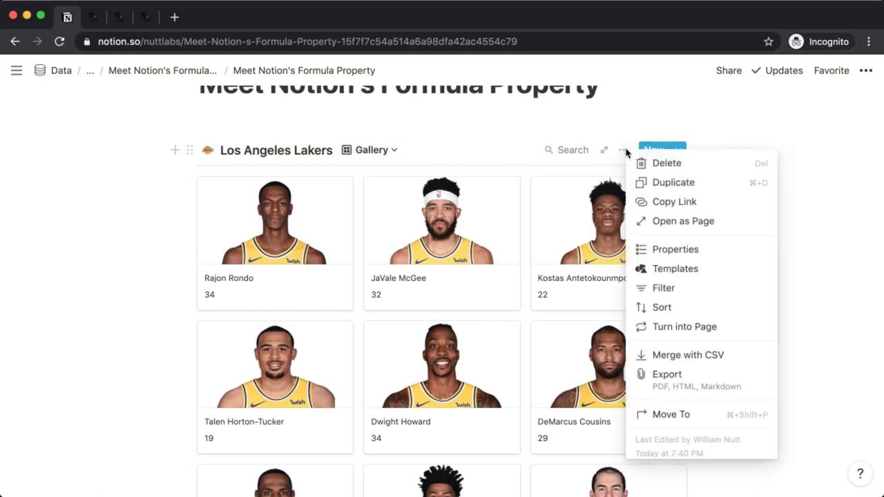
pyautogui.click(661, 251)
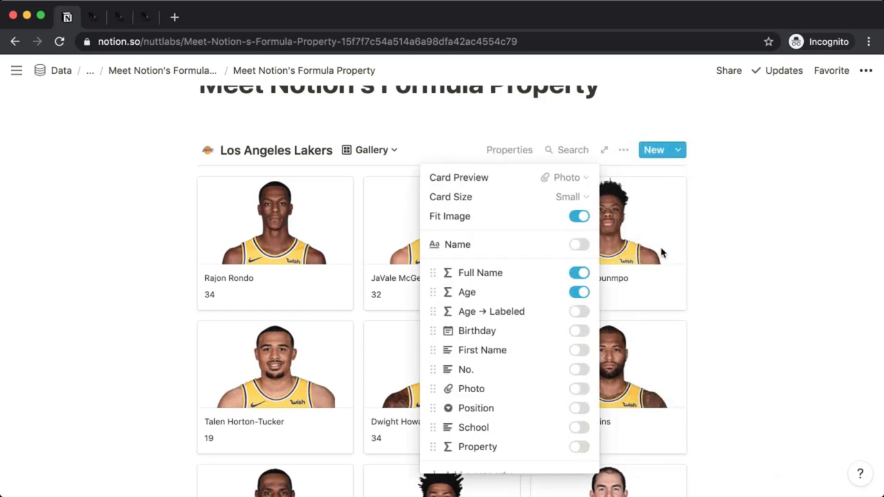
pyautogui.click(578, 293)
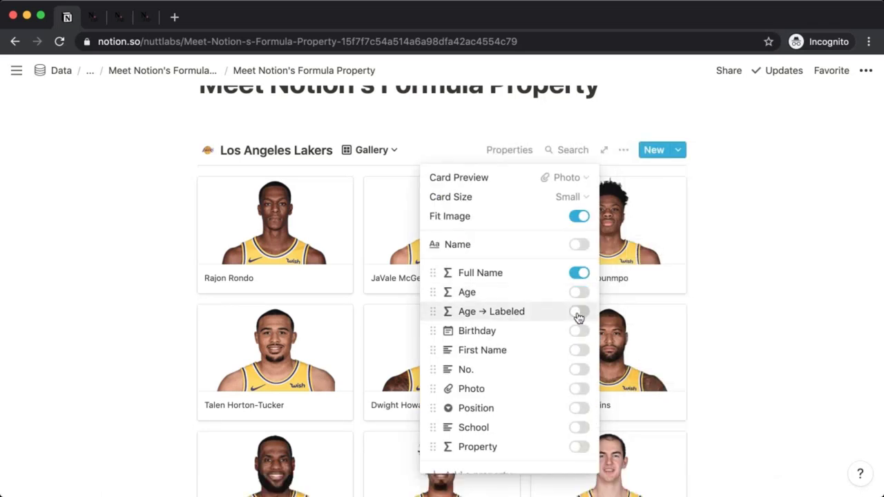
pyautogui.click(578, 315)
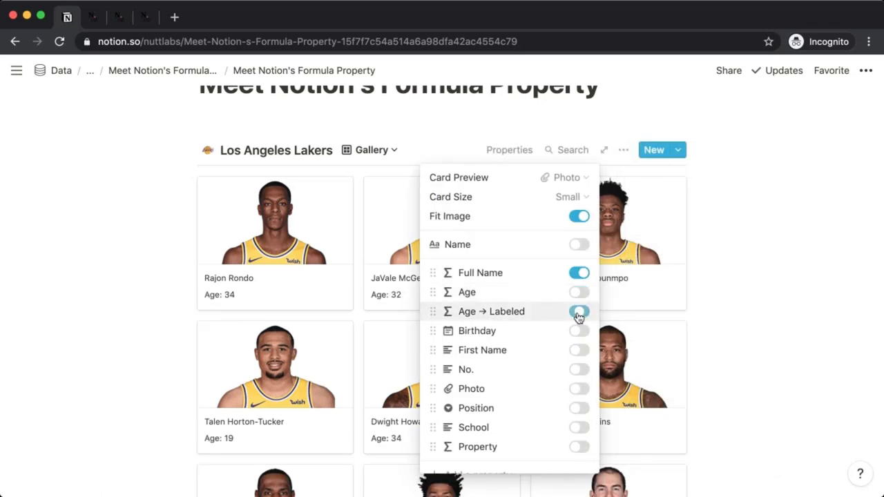
pyautogui.click(126, 262)
pyautogui.scroll(-1, 126, 258)
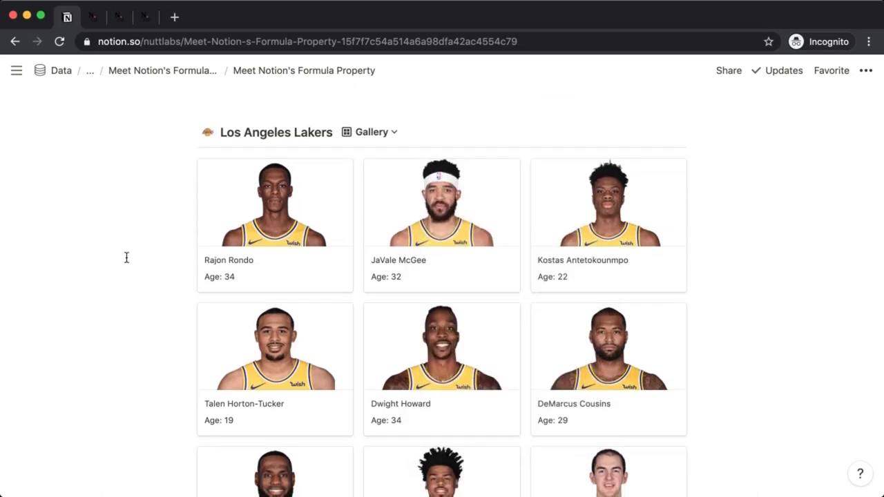
pyautogui.scroll(-1, 127, 258)
pyautogui.scroll(-1, 126, 257)
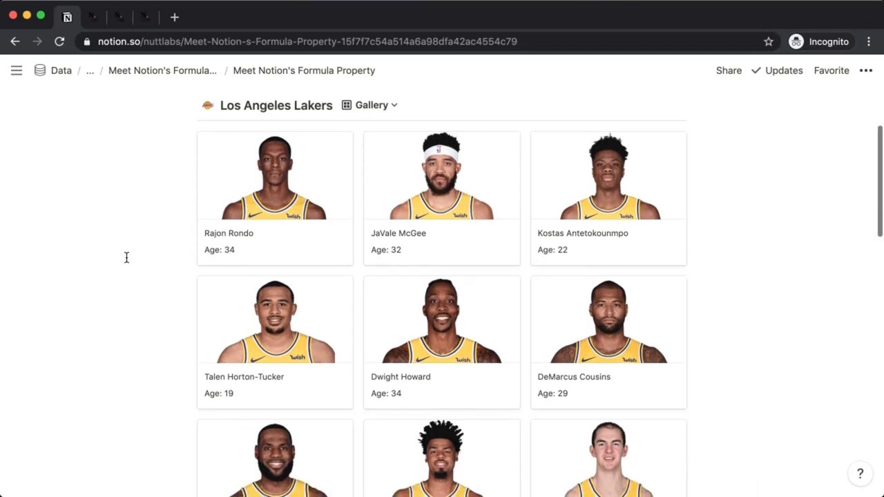
pyautogui.scroll(1, 126, 258)
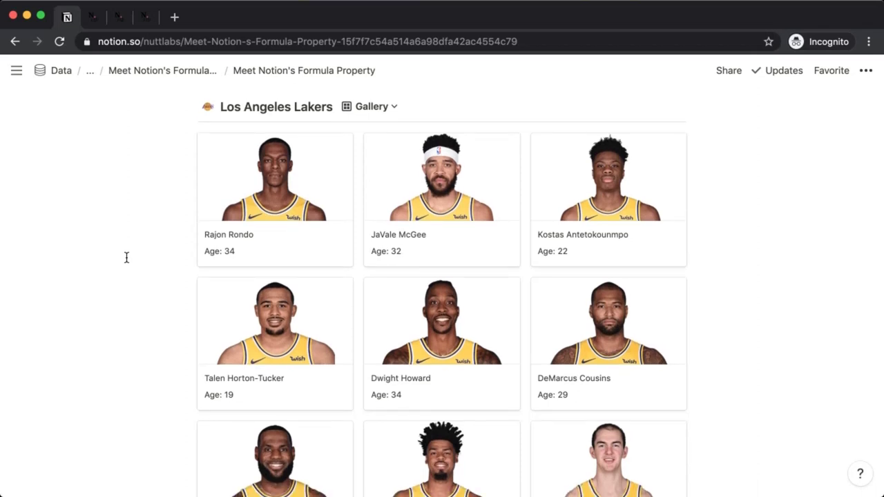
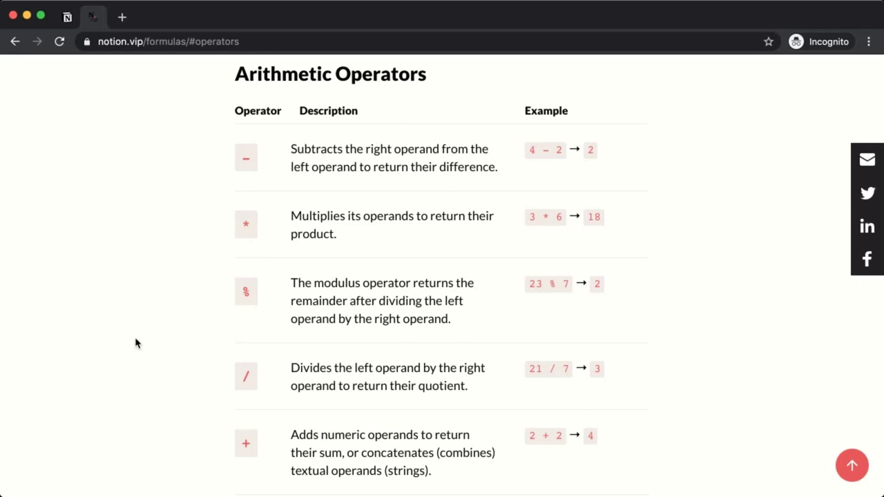
# Switch from the cheat sheet's Arithmetic Operators to the Notion page and change the Property column's formula to "2" + "2"
pyautogui.scroll(-1, 135, 344)
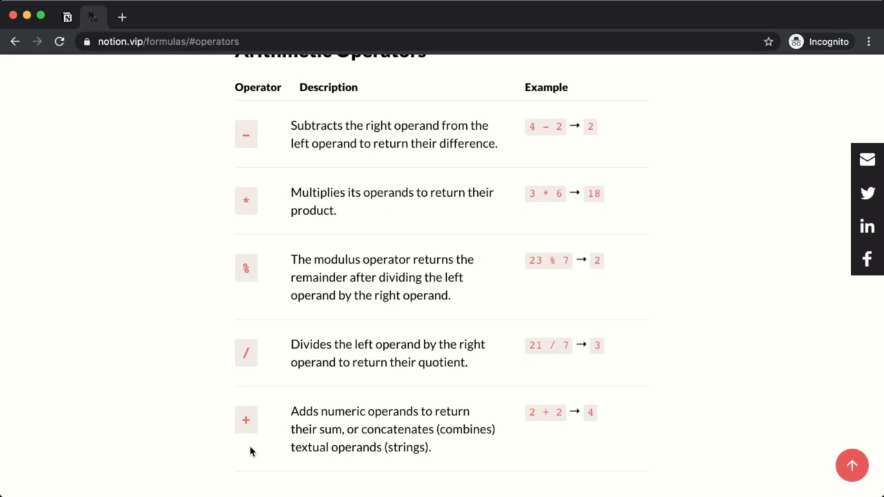
pyautogui.click(67, 19)
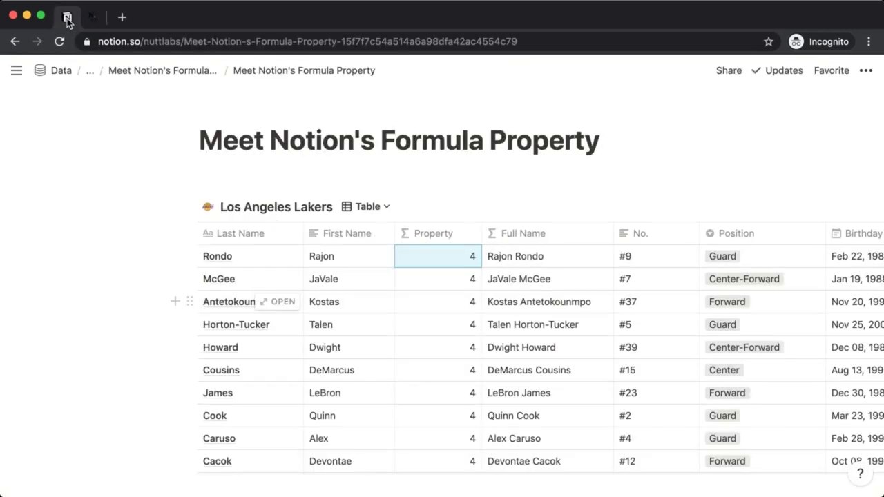
pyautogui.click(469, 260)
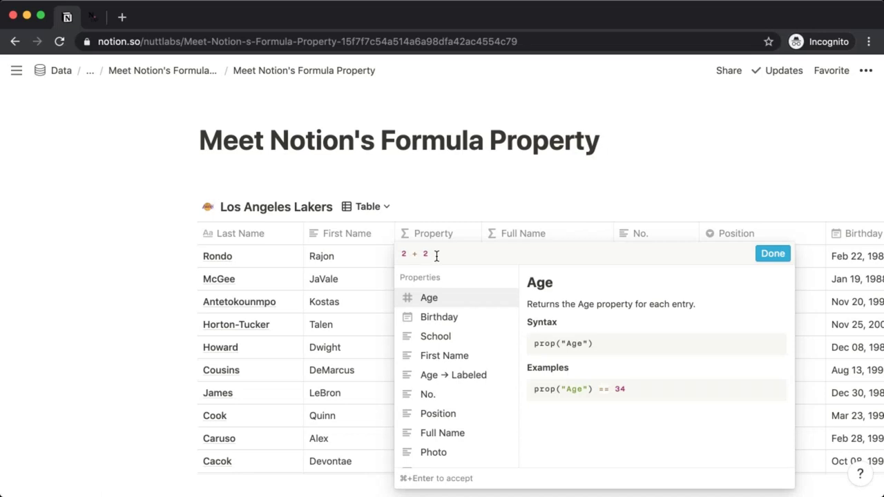
pyautogui.moveTo(437, 256); pyautogui.dragTo(397, 254)
pyautogui.press('Left')
pyautogui.write('"')
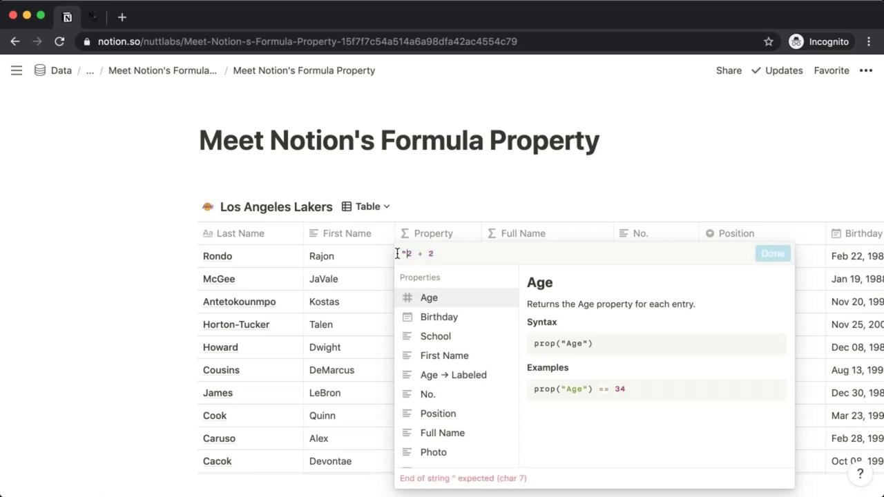
pyautogui.press('Right')
pyautogui.write('"')
pyautogui.press('Right')
pyautogui.press('Right')
pyautogui.press('Right')
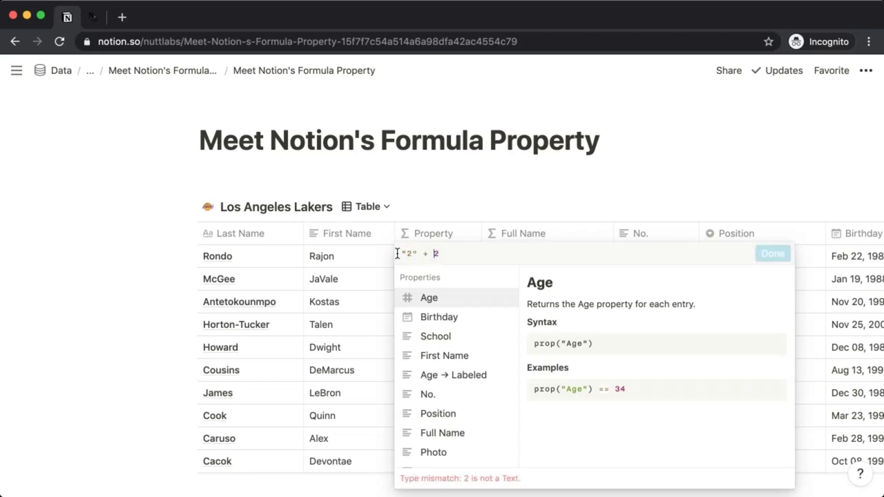
pyautogui.write('"')
pyautogui.press('Right')
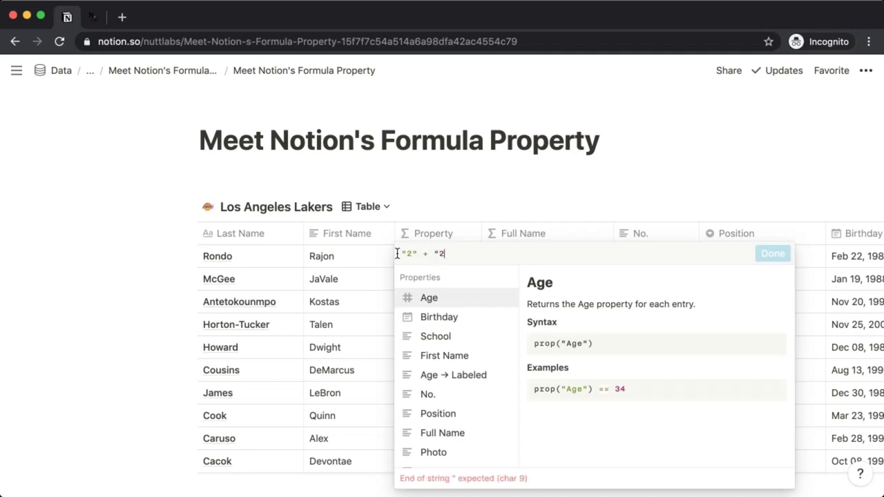
pyautogui.write('"')
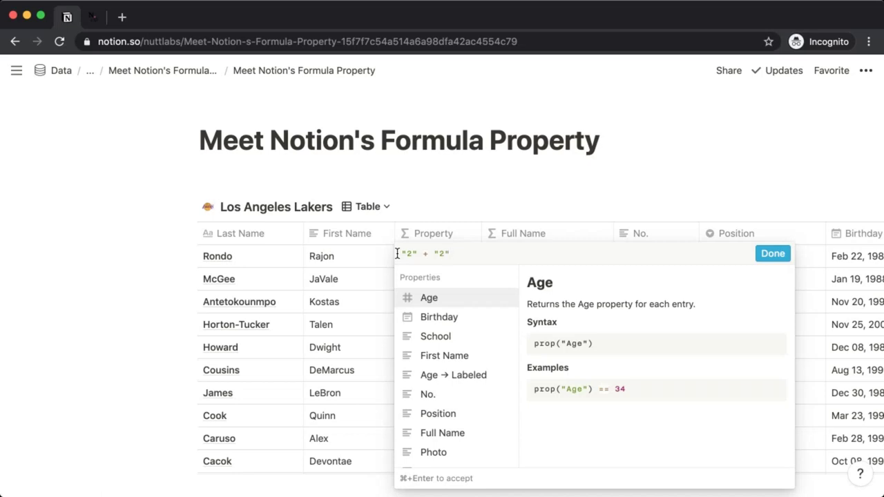
pyautogui.press('super+Return')
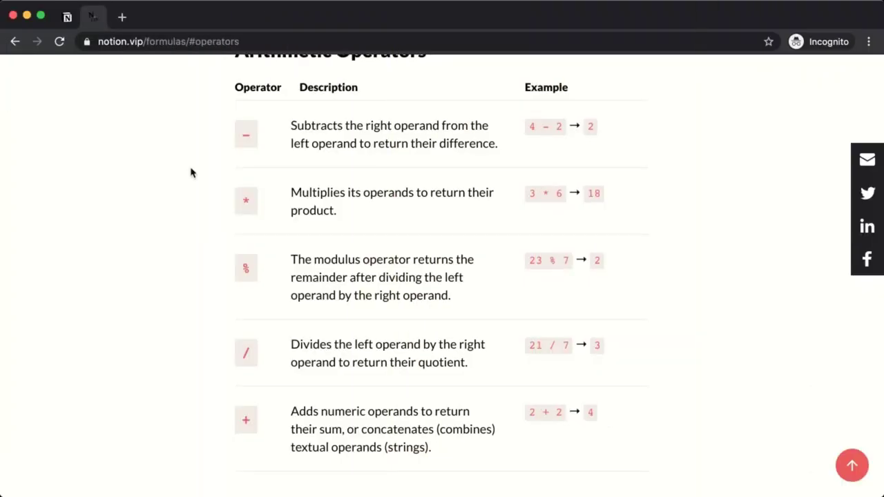
# Skim the Notion Formula Cheat Sheet, return to its beginning and look over the Navigate list of sections
pyautogui.scroll(3, 859, 467)
pyautogui.scroll(-20, 859, 467)
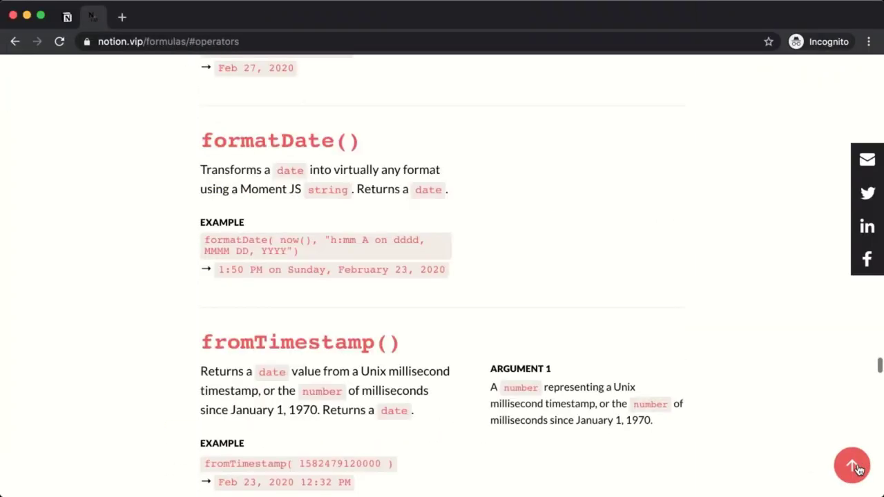
pyautogui.scroll(10, 859, 469)
pyautogui.click(853, 466)
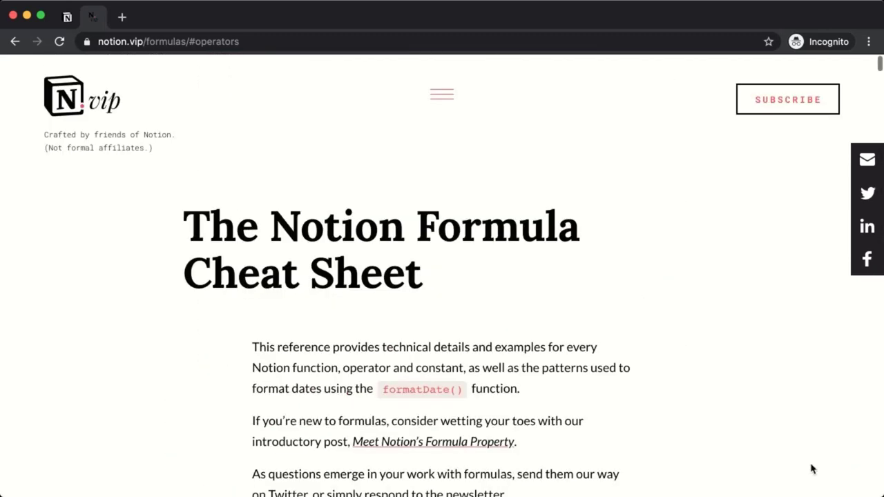
pyautogui.scroll(-5, 759, 484)
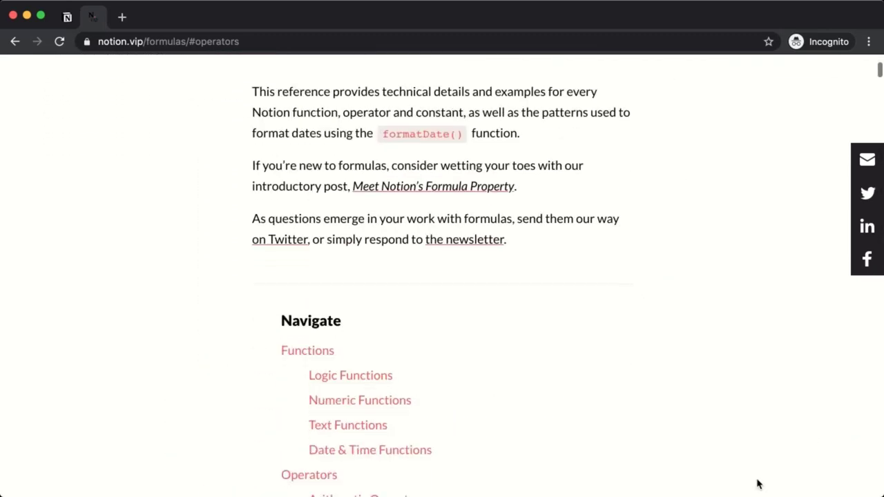
pyautogui.scroll(-3, 758, 484)
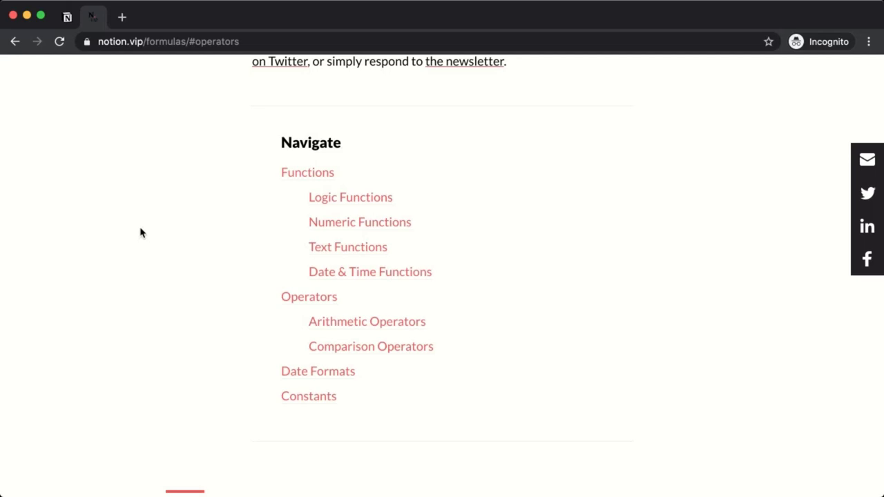
# Jump to the cheat sheet's Functions section and examine the logic functions and(), empty(), equal() and if()
pyautogui.click(293, 173)
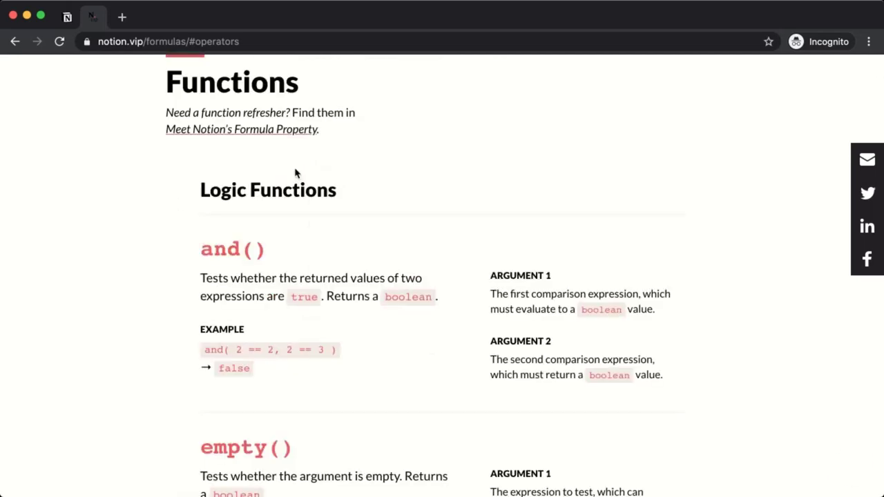
pyautogui.scroll(-7, 138, 300)
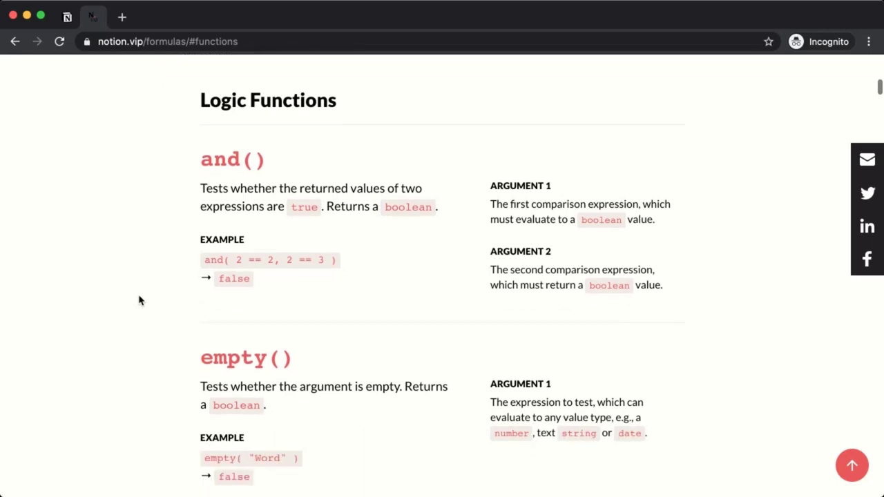
pyautogui.scroll(-4, 139, 299)
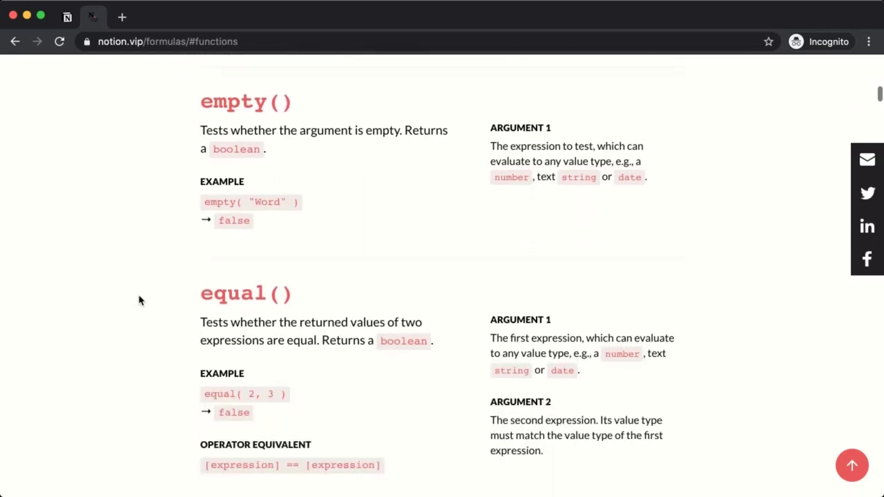
pyautogui.scroll(-6, 139, 300)
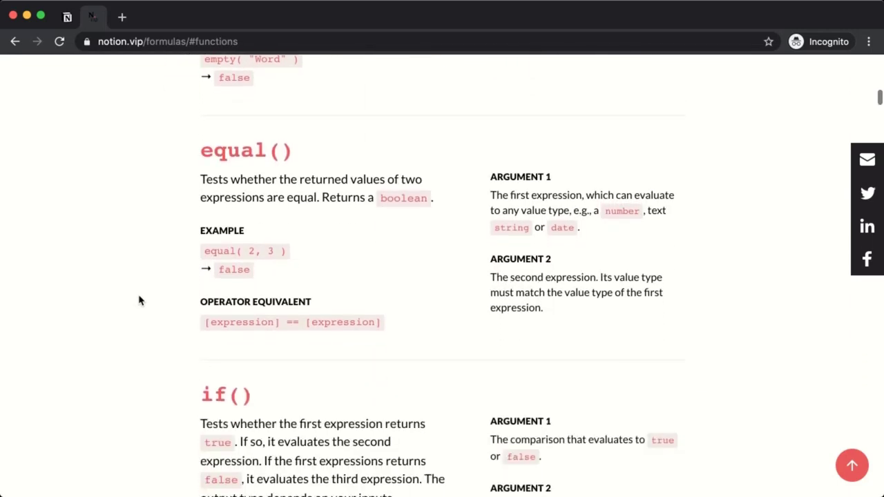
pyautogui.scroll(-2, 139, 300)
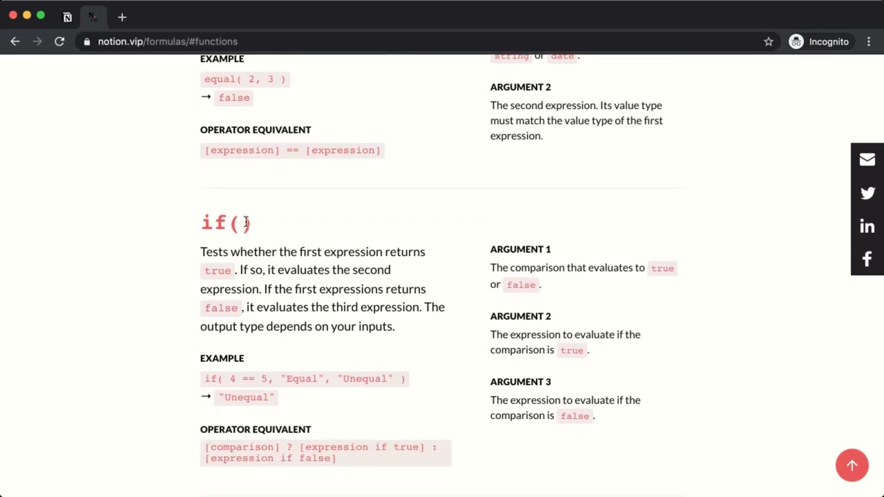
pyautogui.scroll(2, 216, 228)
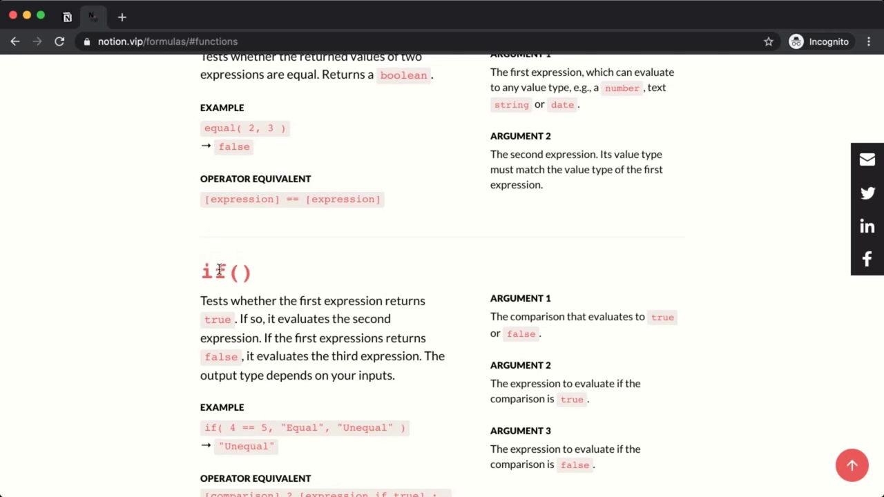
pyautogui.scroll(3, 218, 269)
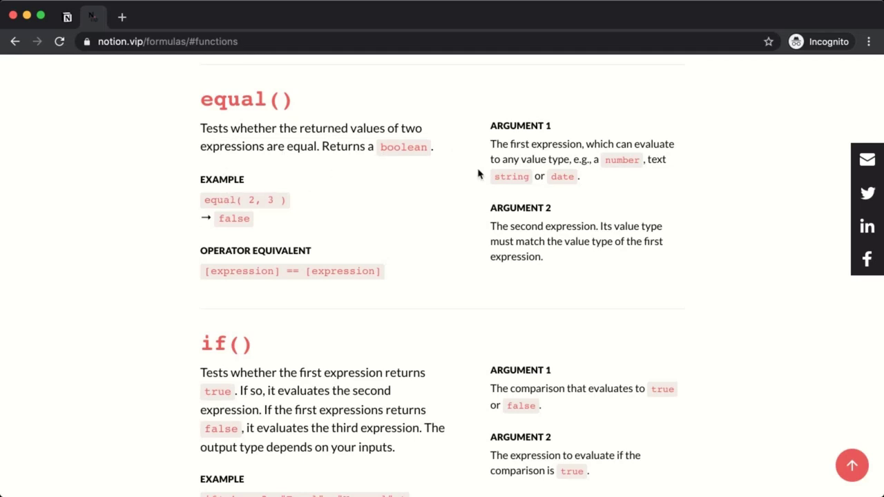
pyautogui.scroll(2, 474, 184)
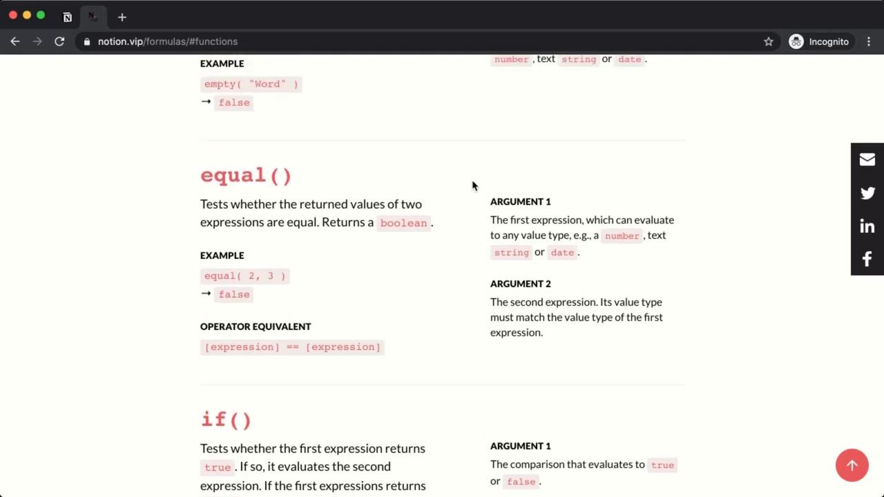
pyautogui.scroll(1, 474, 185)
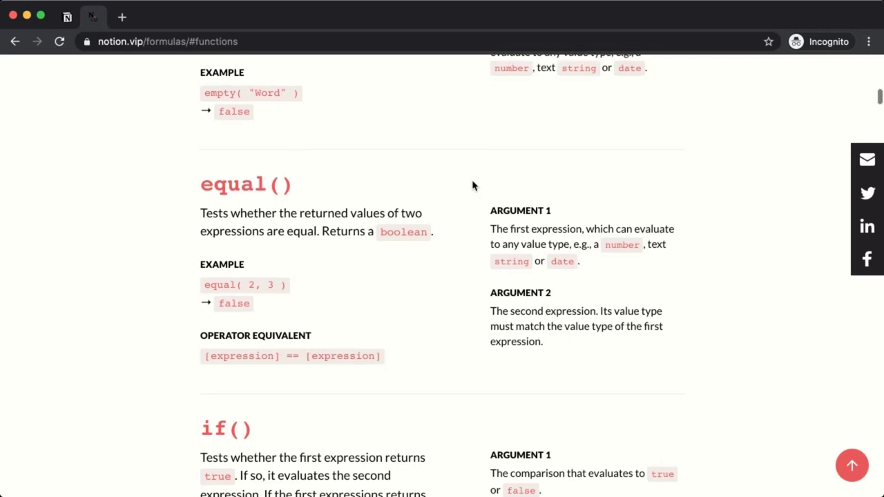
# Switch back to the Notion page and replace the Property column's formula with add(2, 2)
pyautogui.click(67, 19)
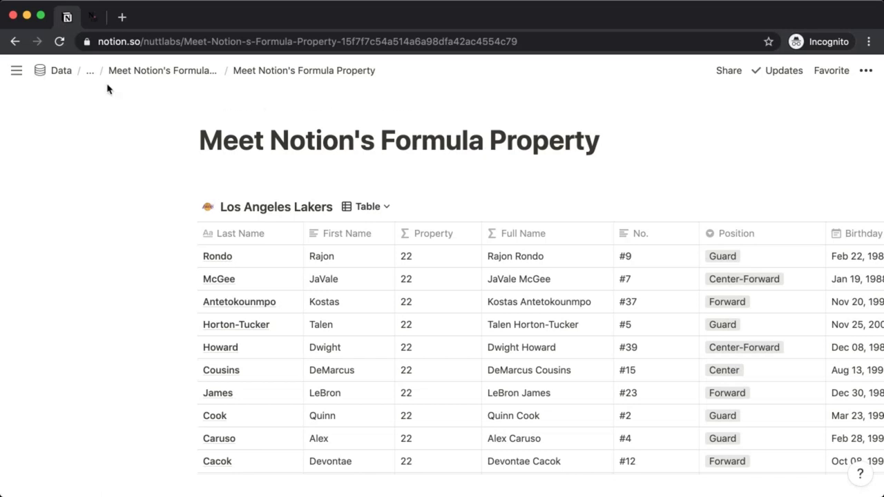
pyautogui.click(447, 262)
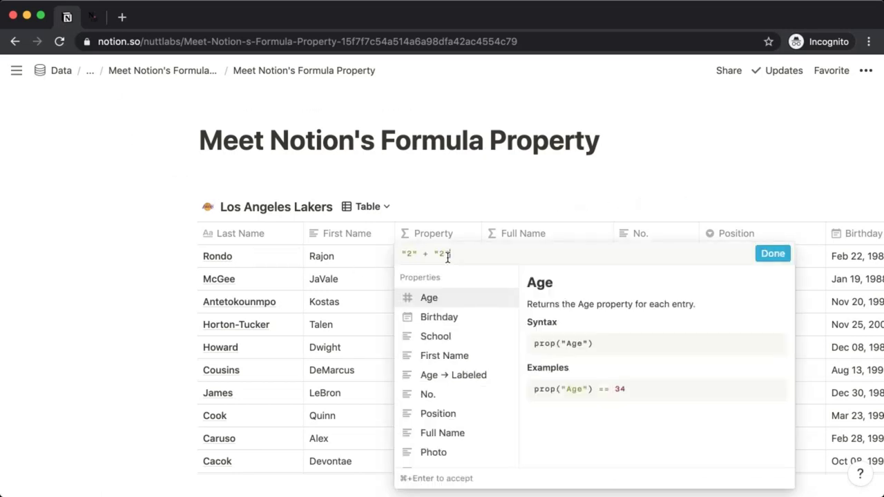
pyautogui.press('super+a')
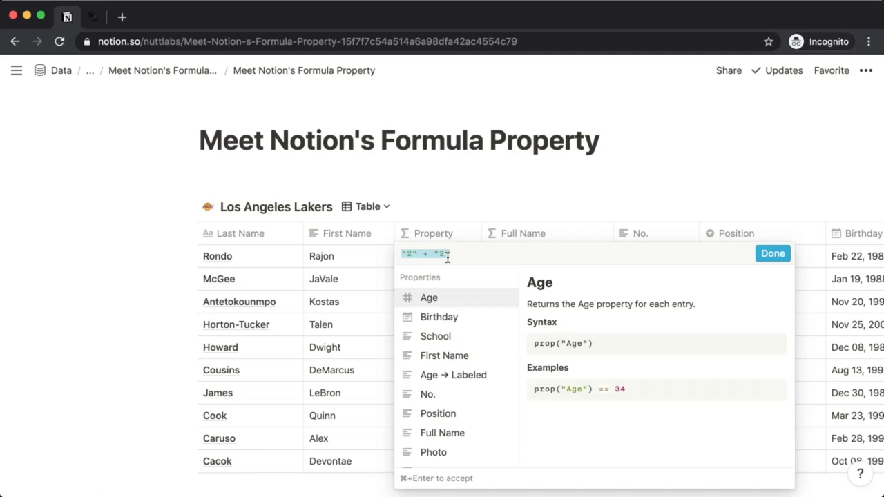
pyautogui.press('BackSpace')
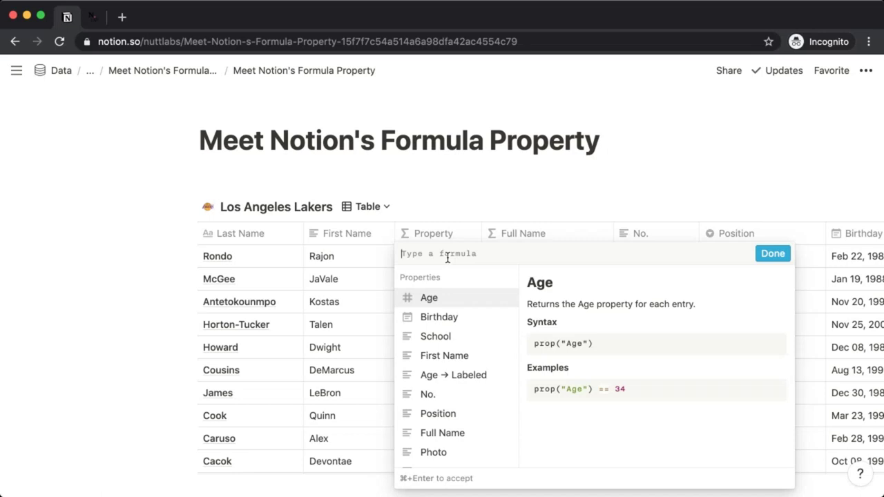
pyautogui.write('add')
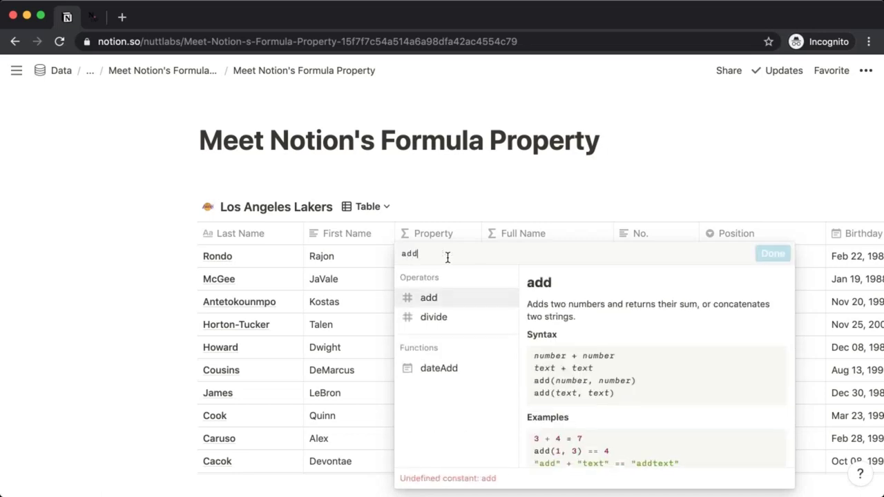
pyautogui.write('(')
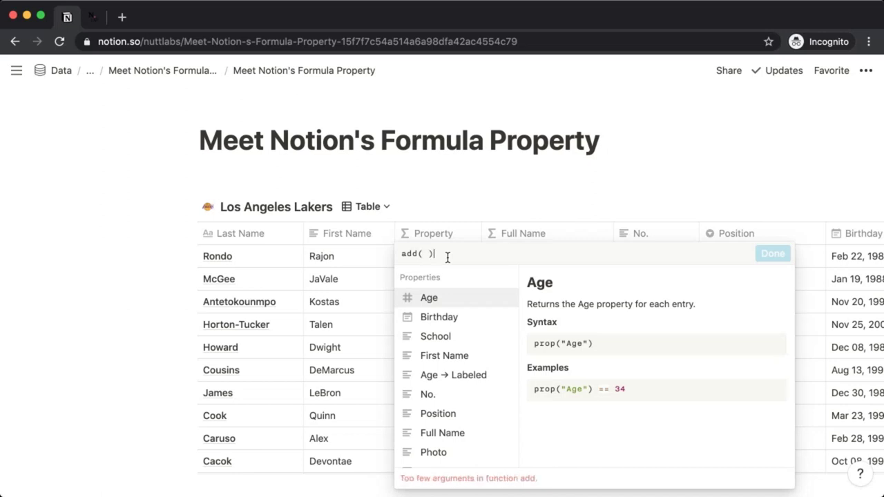
pyautogui.write(' 2')
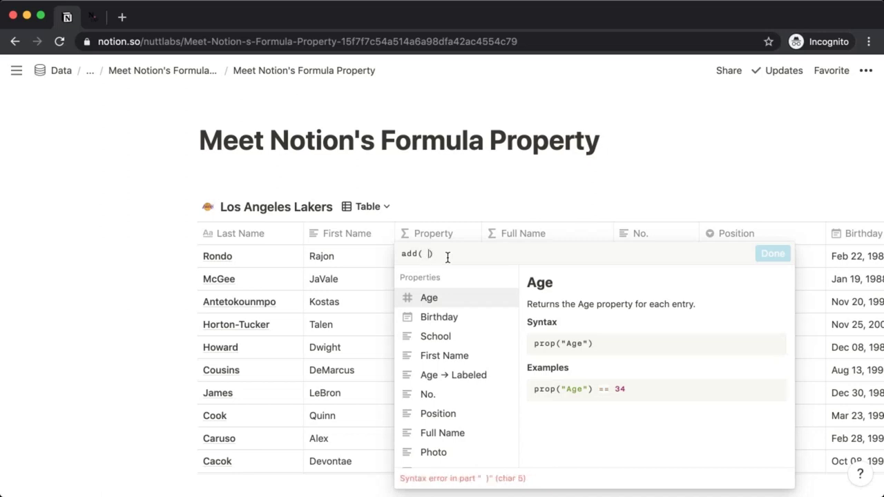
pyautogui.write(', 2')
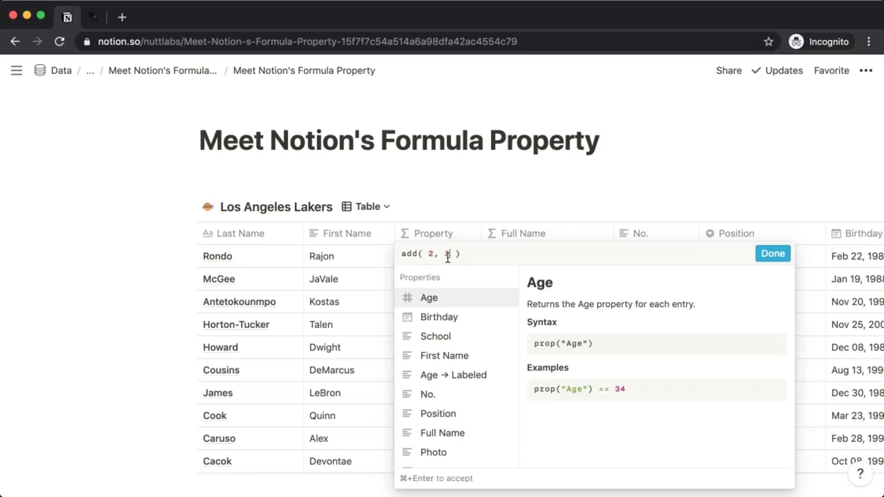
pyautogui.press('Return')
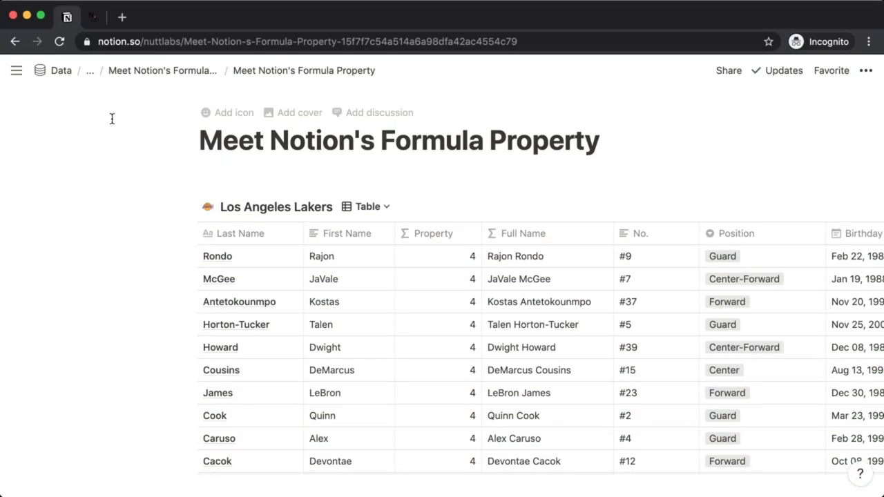
# Review the Property column's formula without editing it, and open the Age → Labeled column's formula in the Los Angeles Lakers table
pyautogui.click(462, 258)
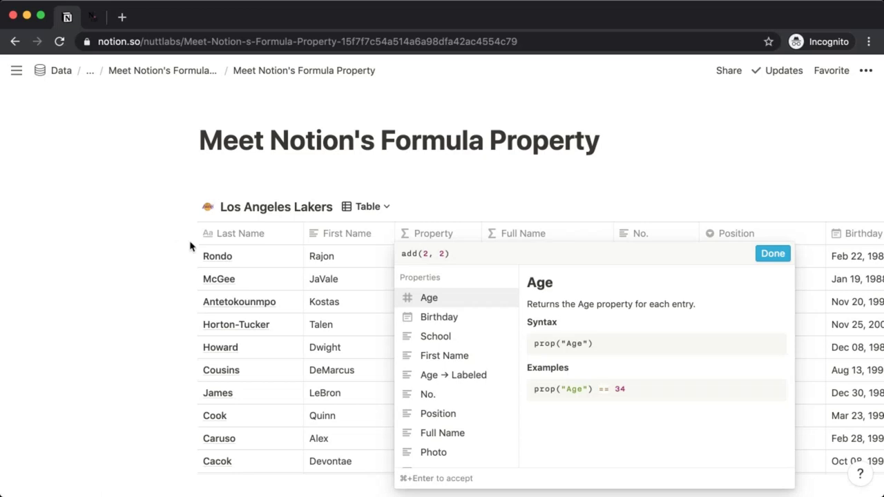
pyautogui.click(351, 278)
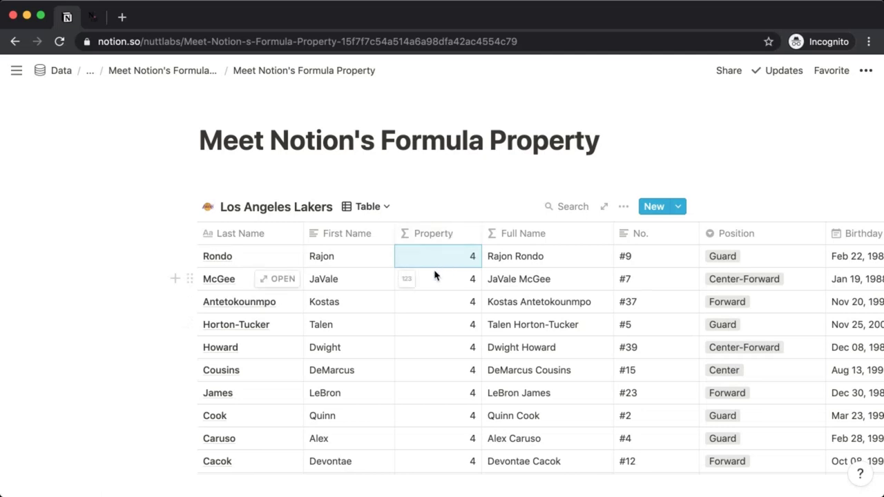
pyautogui.hscroll(5, 435, 276)
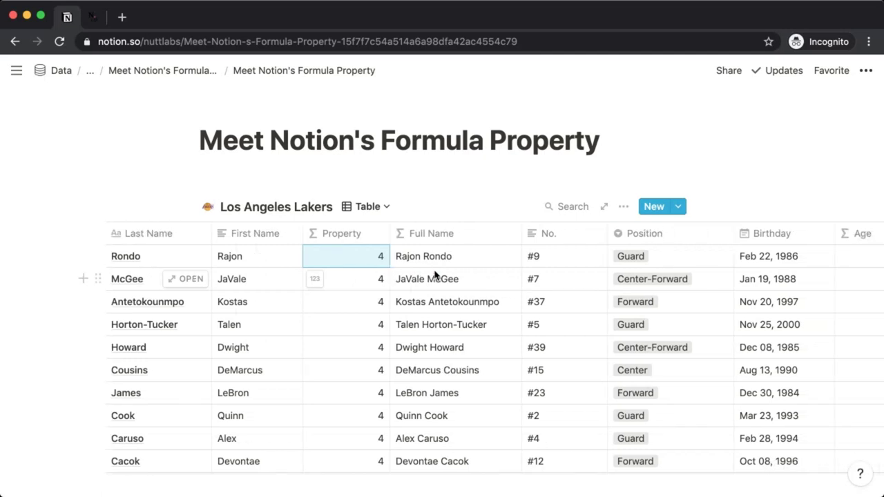
pyautogui.hscroll(3, 435, 276)
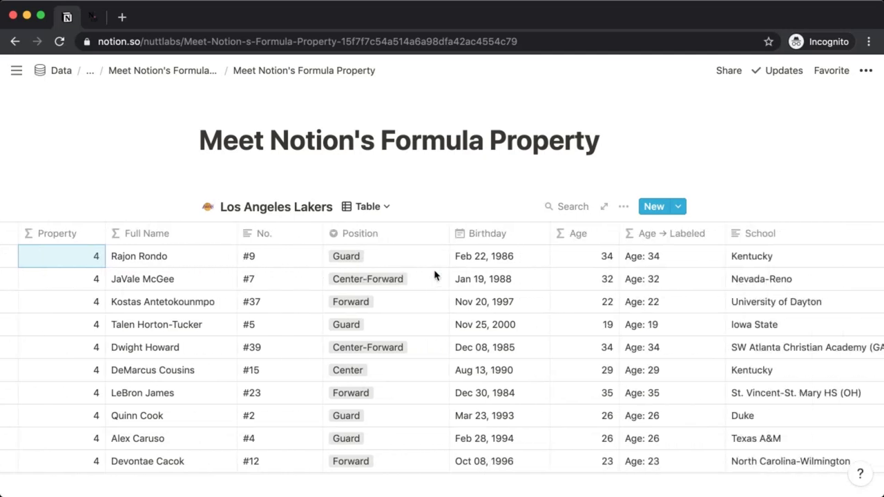
pyautogui.click(636, 263)
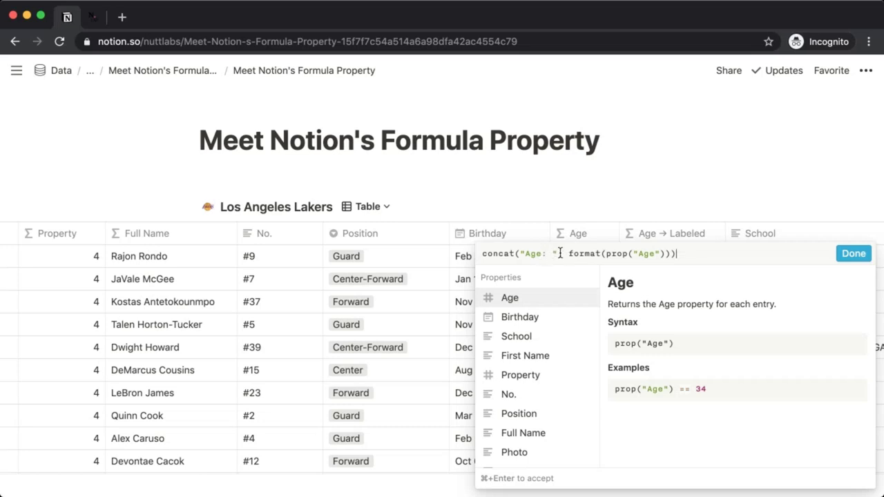
# Close the Age → Labeled formula and look over that column's values in the Los Angeles Lakers table
pyautogui.click(591, 204)
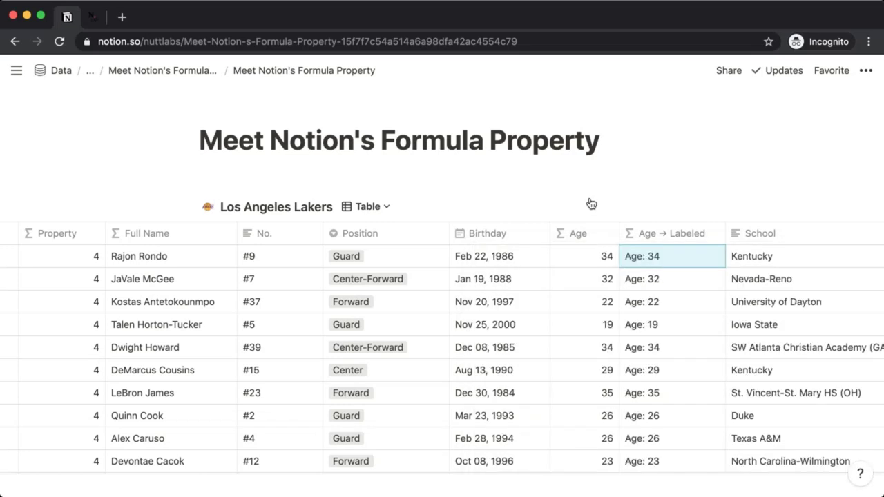
pyautogui.scroll(-2, 657, 345)
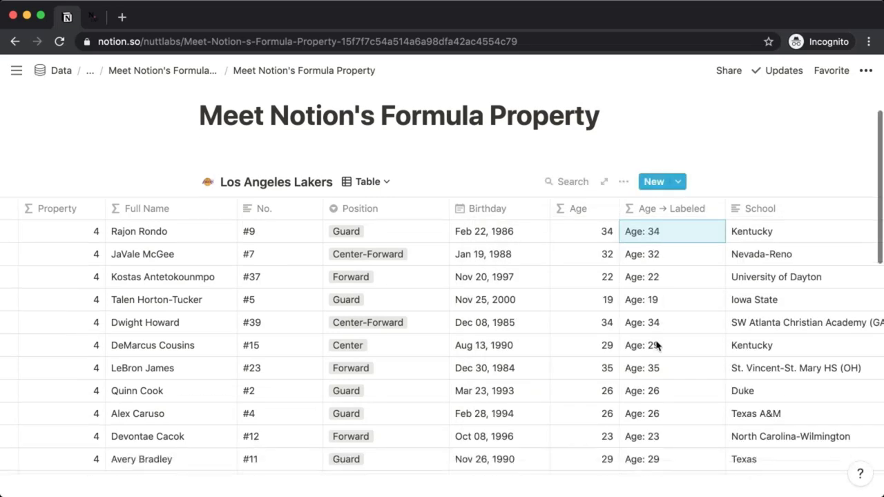
pyautogui.scroll(1, 656, 344)
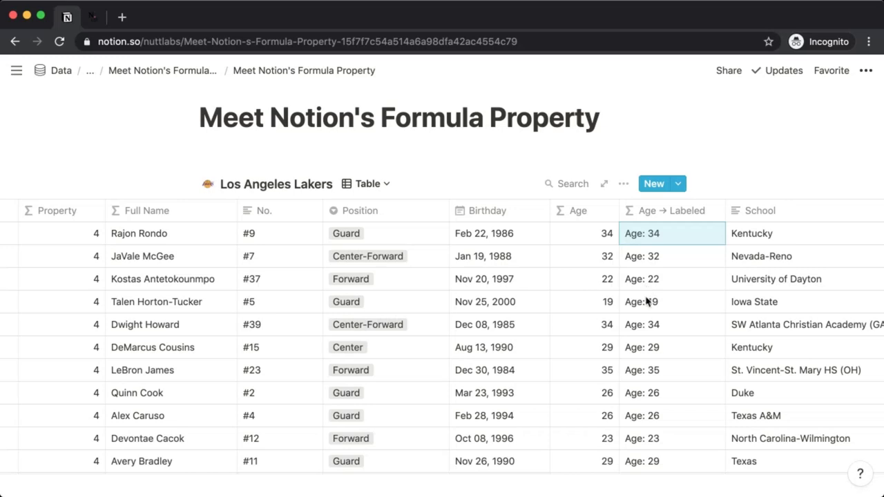
pyautogui.scroll(-1, 648, 301)
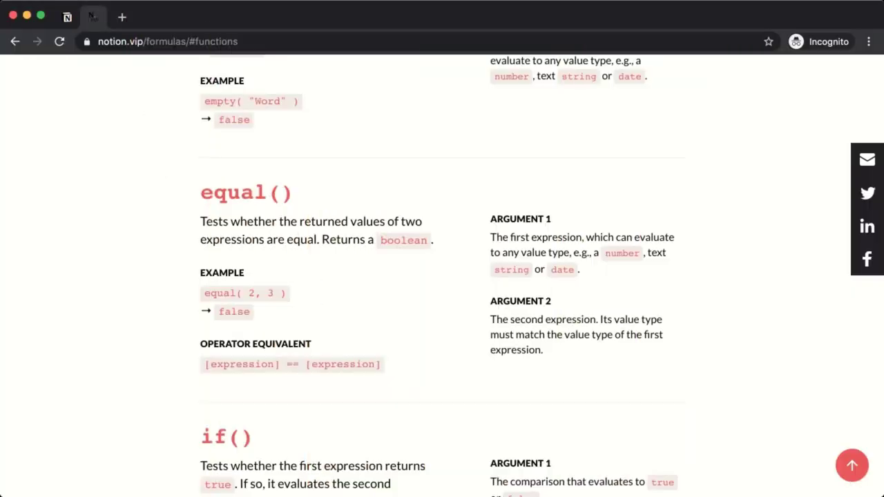
# In the formula cheat sheet, return to the Navigate list and jump to the Constants section to examine it
pyautogui.click(852, 466)
pyautogui.scroll(-6, 517, 389)
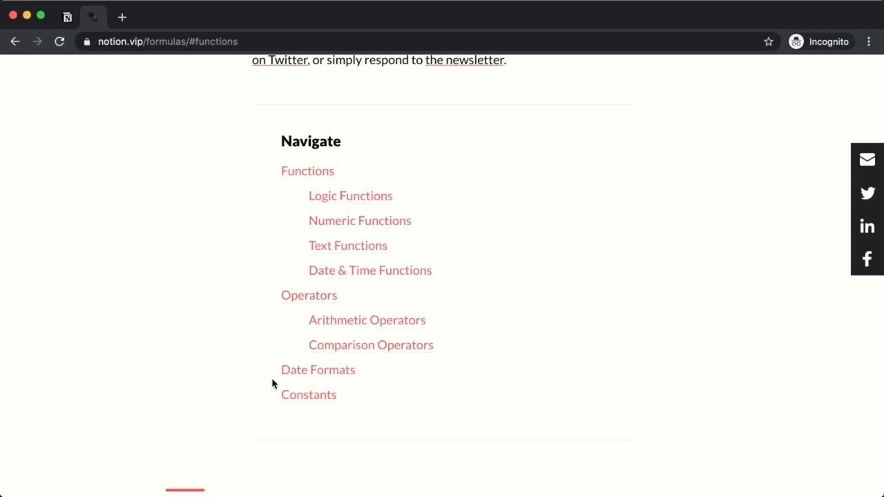
pyautogui.click(285, 397)
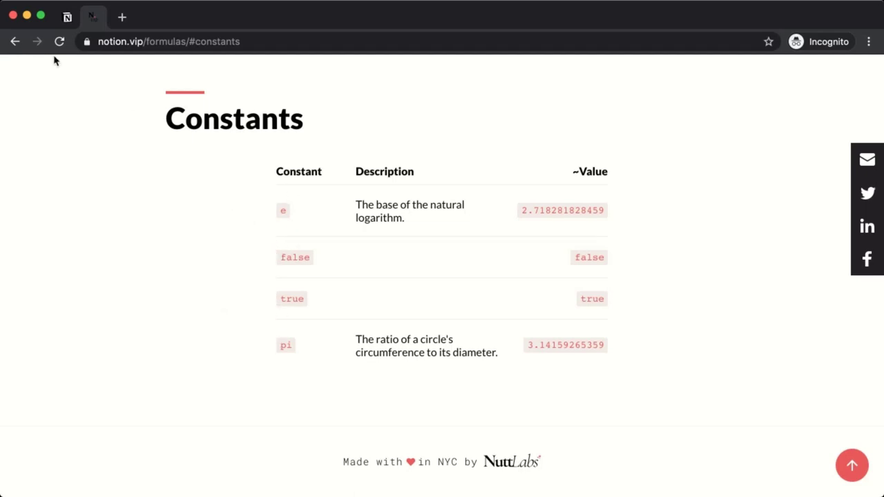
# Switch back to the Notion page and replace the Property column's formula with the constant false
pyautogui.click(67, 21)
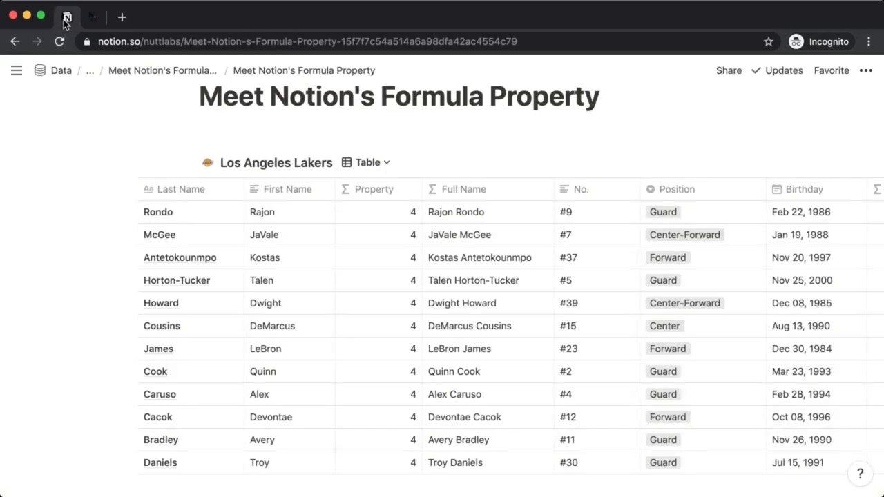
pyautogui.click(398, 219)
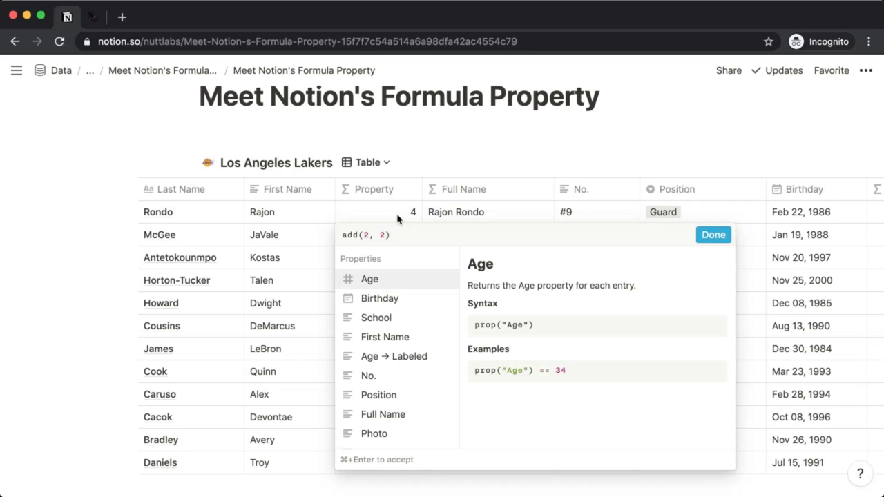
pyautogui.press('super+a')
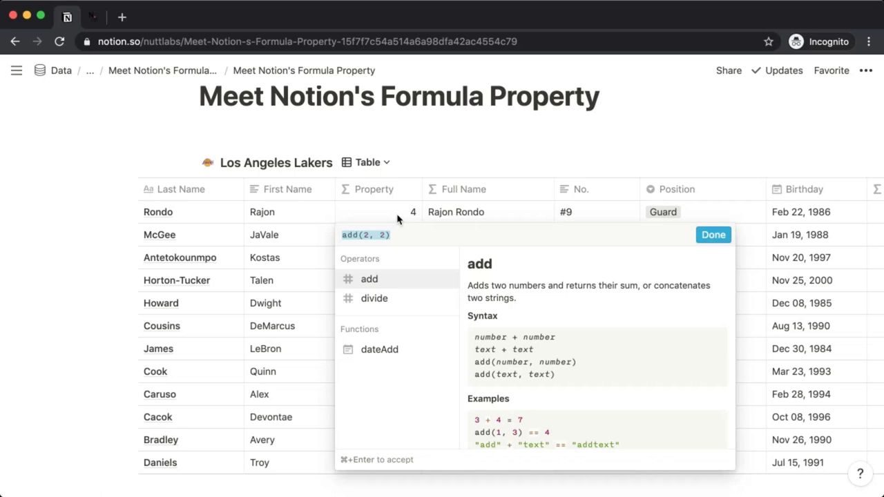
pyautogui.write('false')
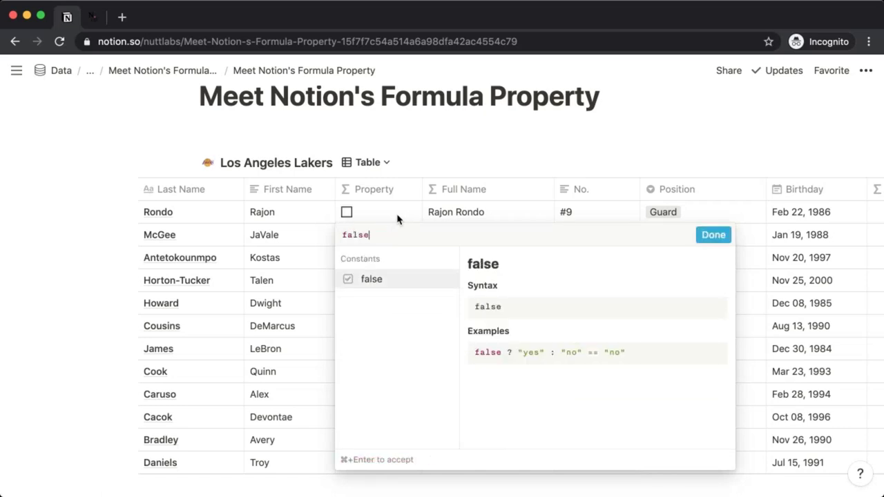
pyautogui.click(398, 219)
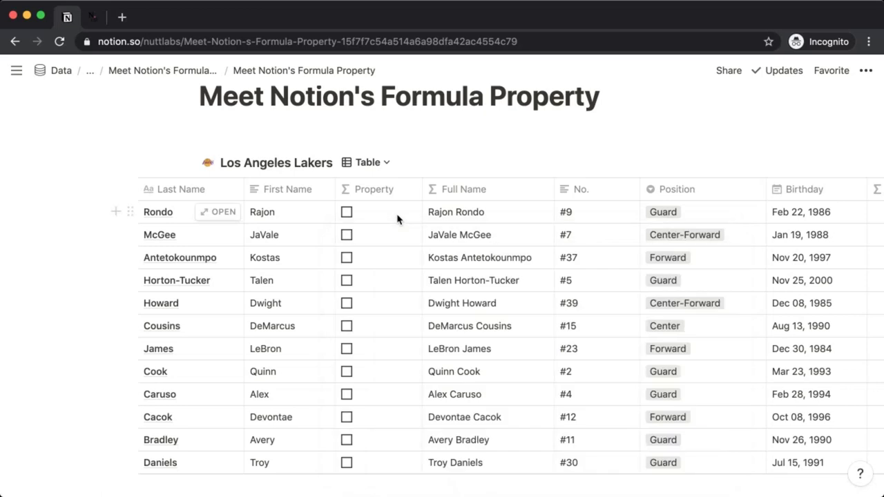
# Replace the Property column's formula with the constant true and narrow the column slightly
pyautogui.click(361, 219)
pyautogui.write('t')
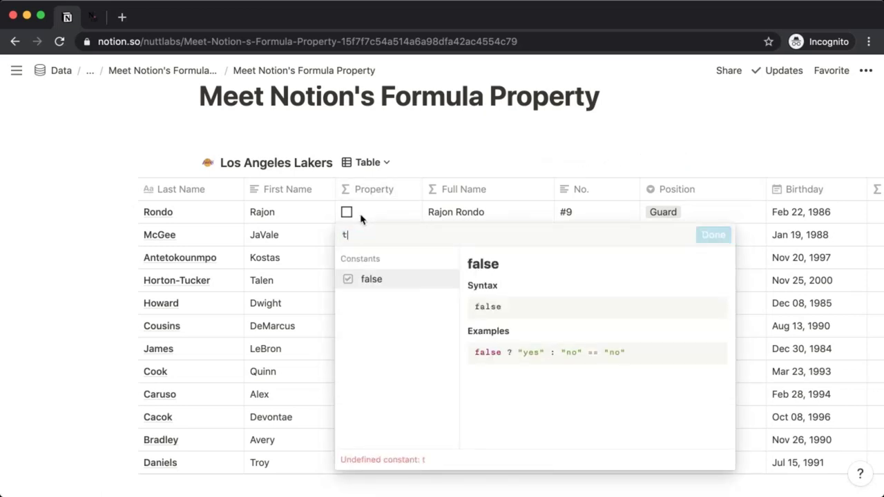
pyautogui.write('rue')
pyautogui.press('Return')
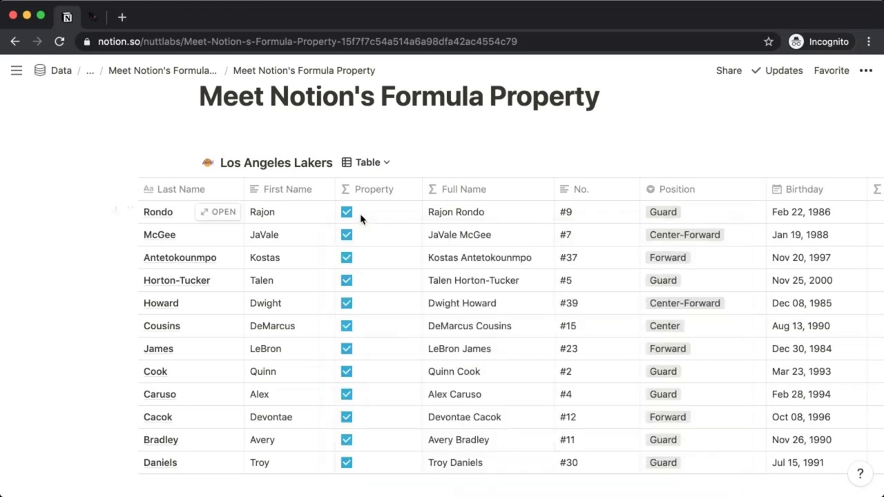
pyautogui.moveTo(420, 191); pyautogui.dragTo(416, 191)
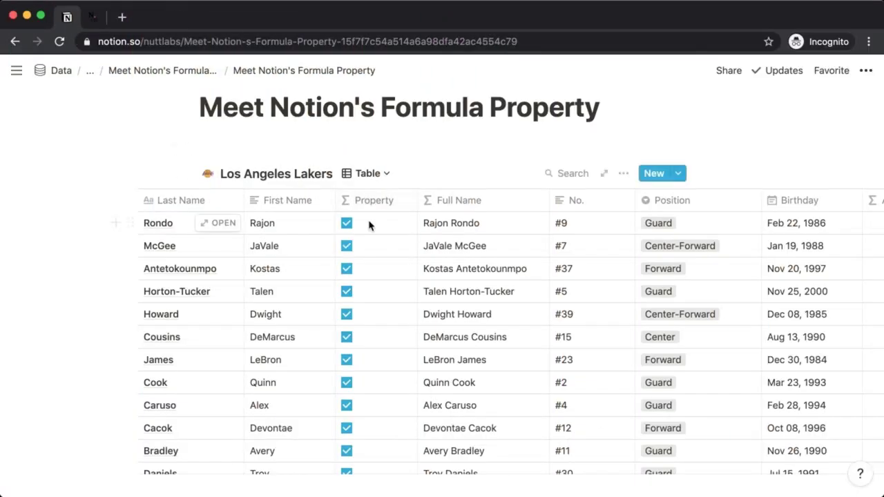
# Replace the Property column's formula with a reference to the first-name property: prop( "First Name" )
pyautogui.click(370, 229)
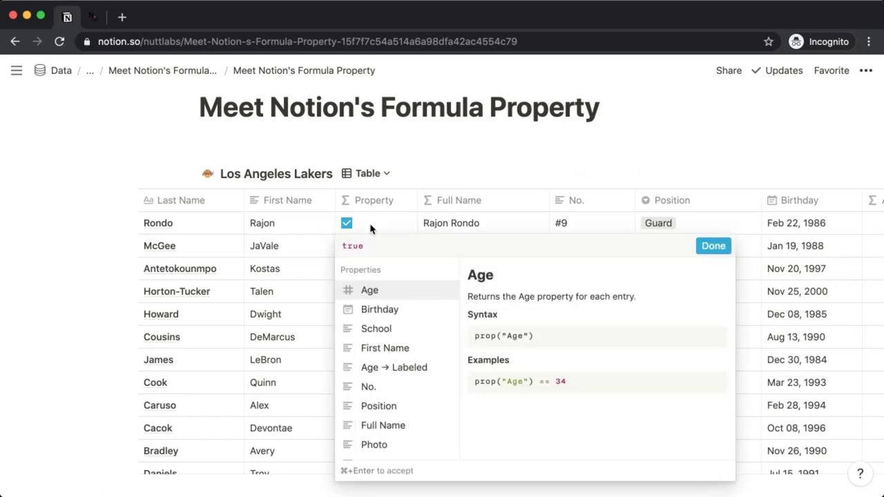
pyautogui.press('super+a')
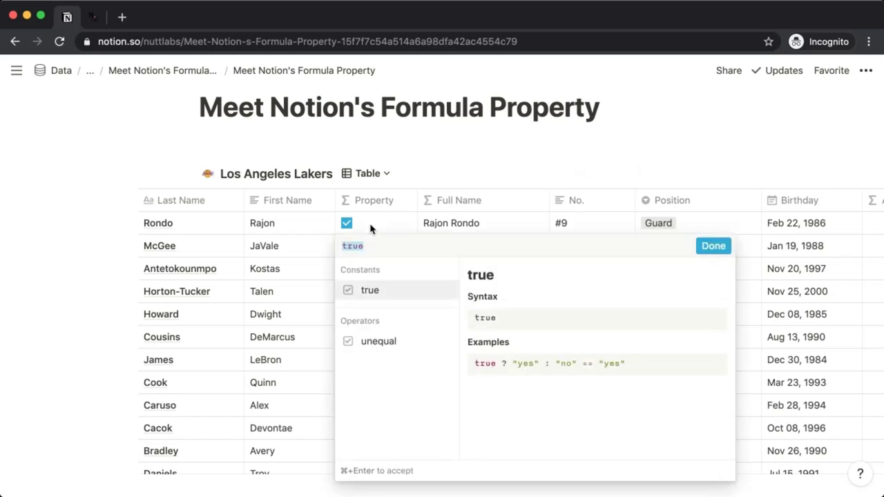
pyautogui.write('prop')
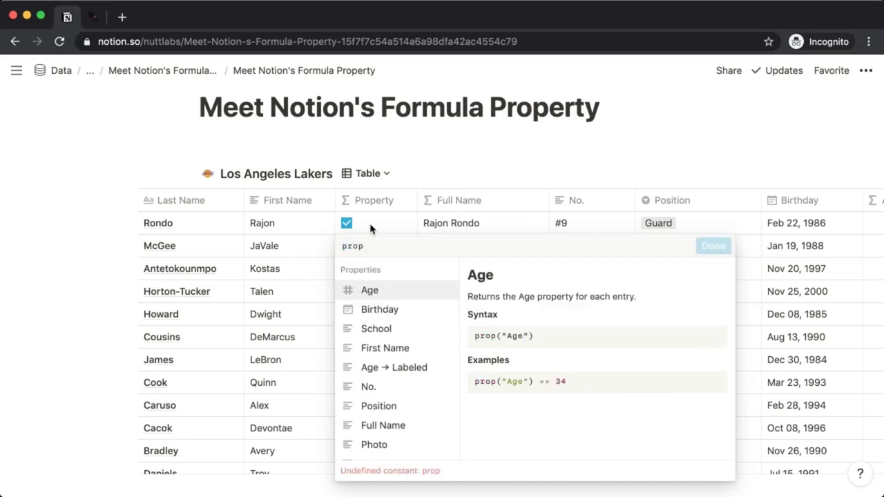
pyautogui.write('(')
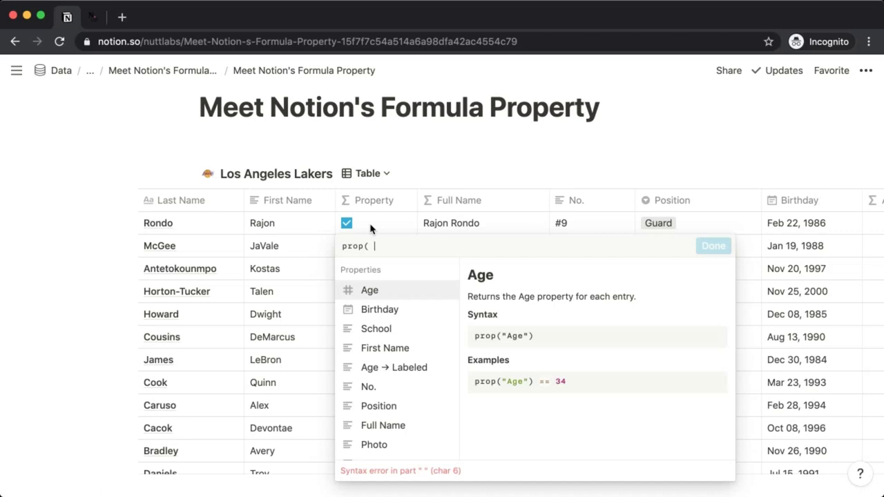
pyautogui.write('"')
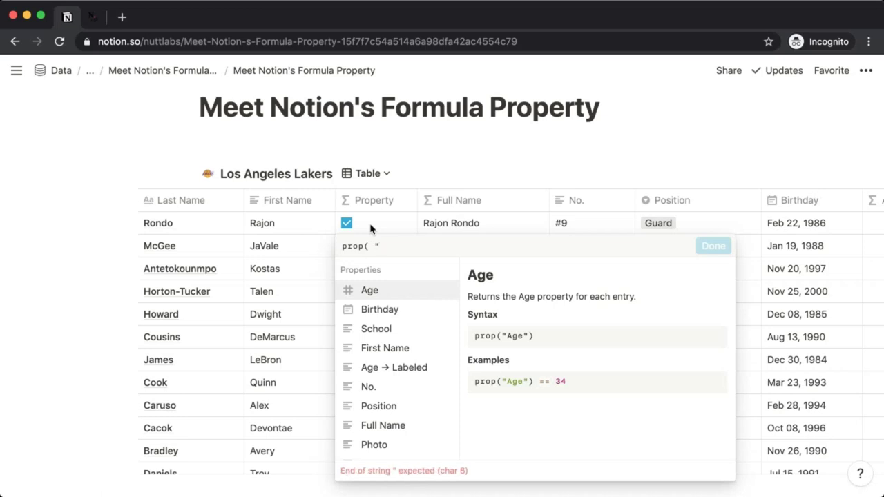
pyautogui.write('First Name" )')
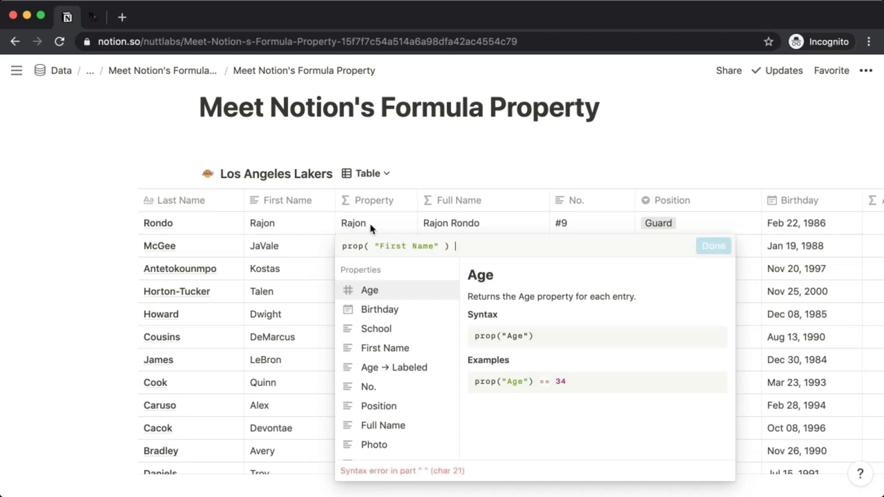
# Extend the formula with + " " + prop( "Last Name" ), accept it, and widen the Property column to fit the full names
pyautogui.write(' +')
pyautogui.write('"')
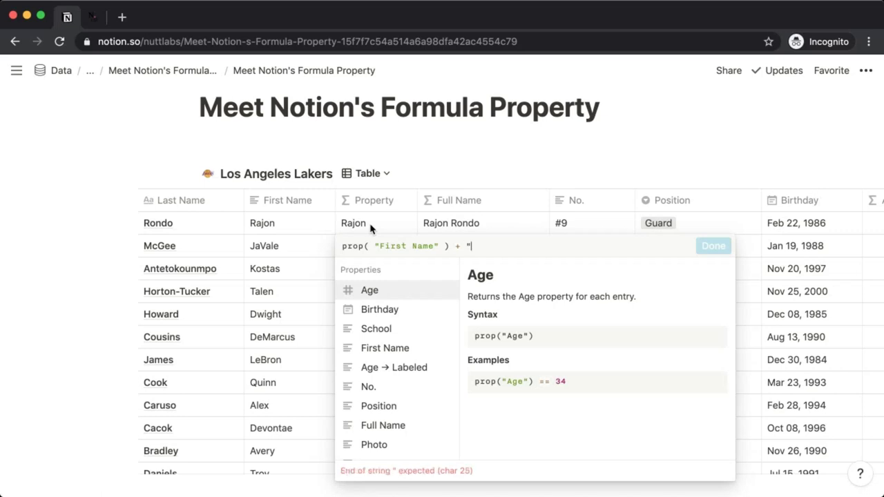
pyautogui.write(' " ')
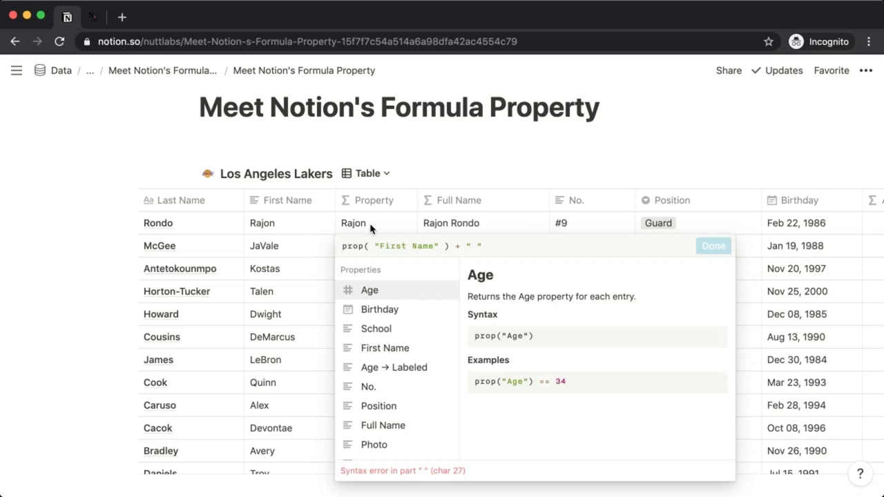
pyautogui.write('+ prop')
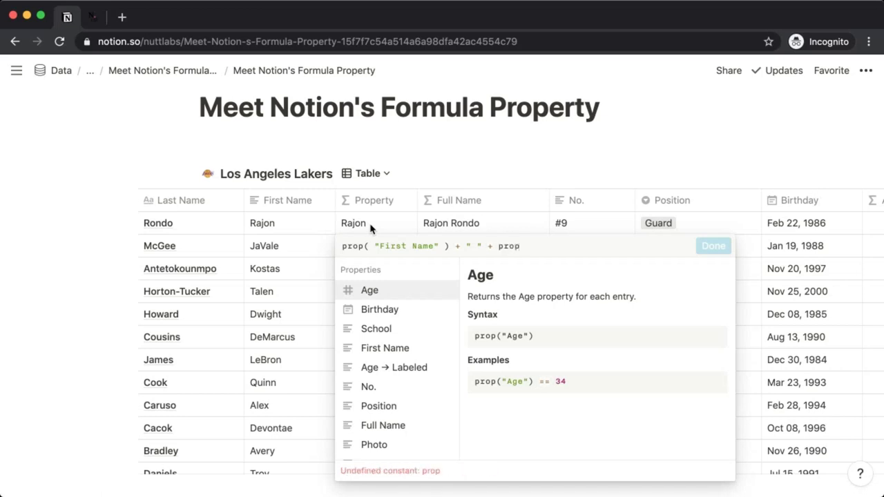
pyautogui.write('(')
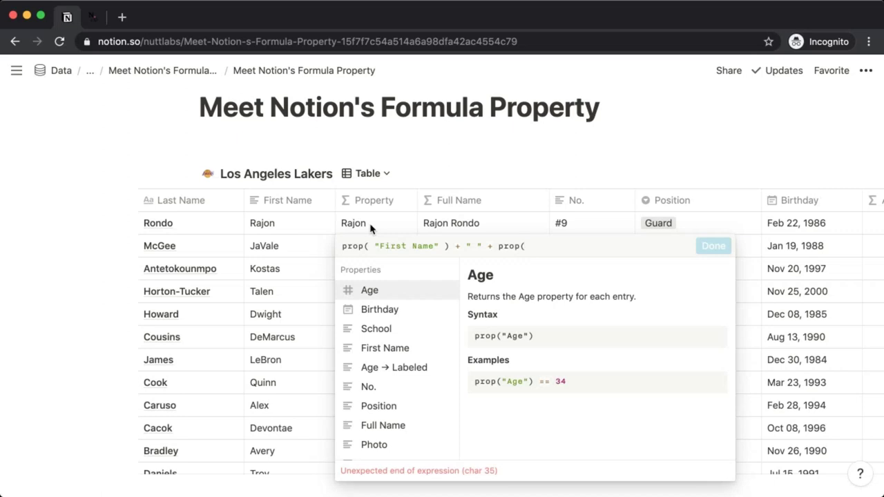
pyautogui.write(' "')
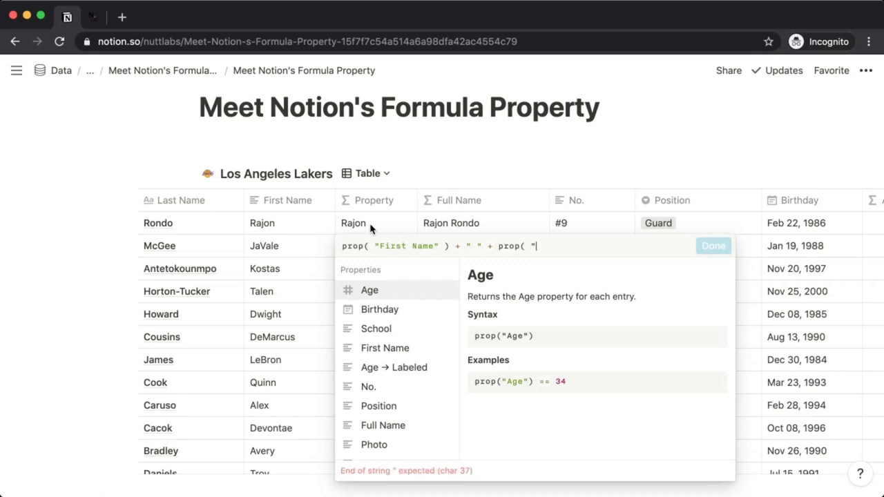
pyautogui.write('Last Name" ')
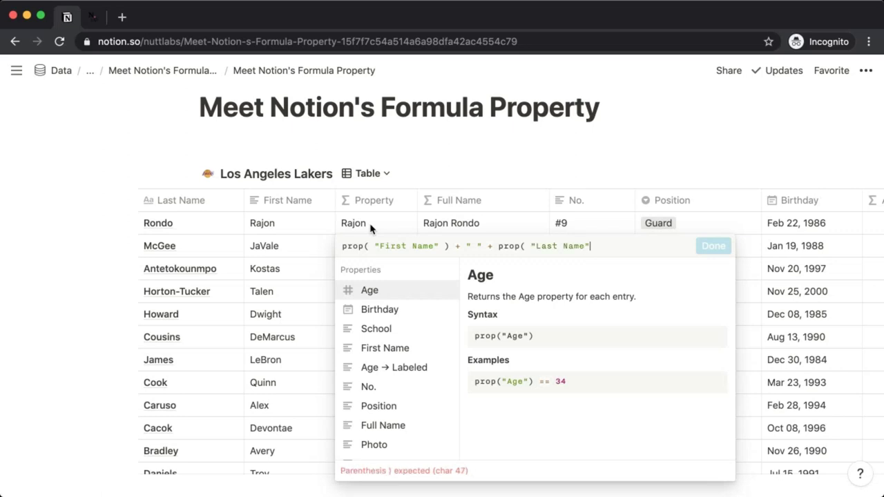
pyautogui.write(')')
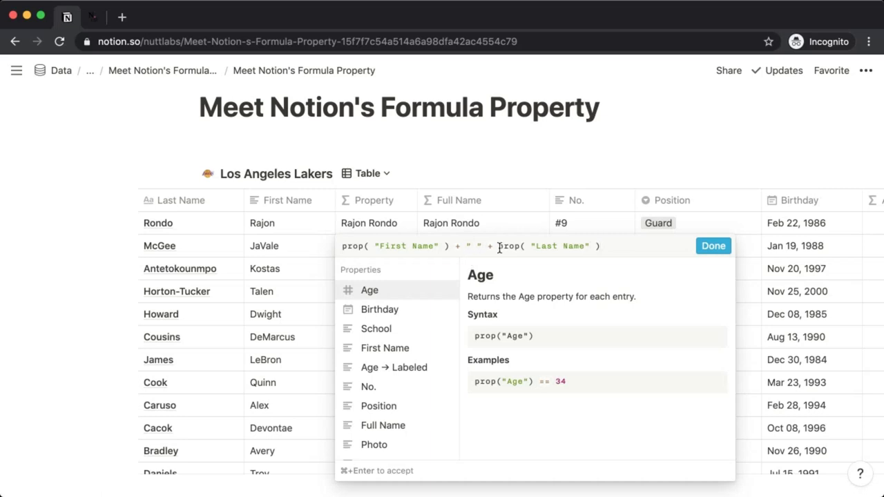
pyautogui.press('super+Return')
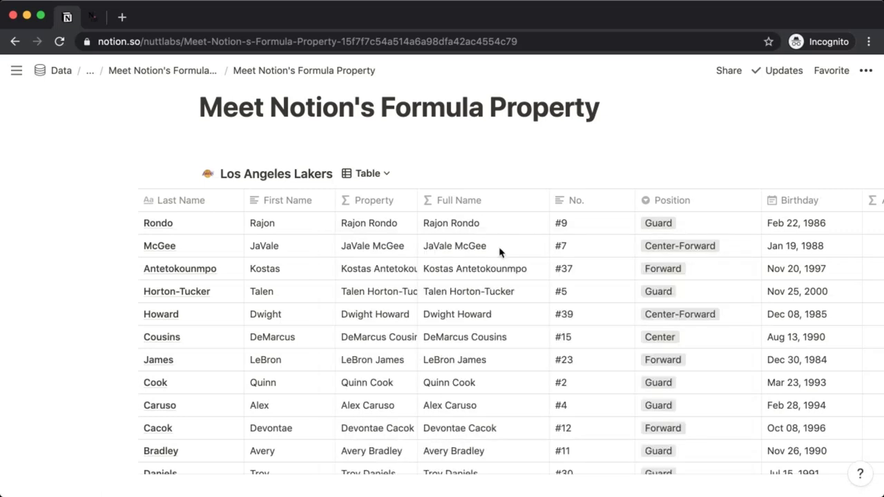
pyautogui.moveTo(417, 201); pyautogui.dragTo(482, 201)
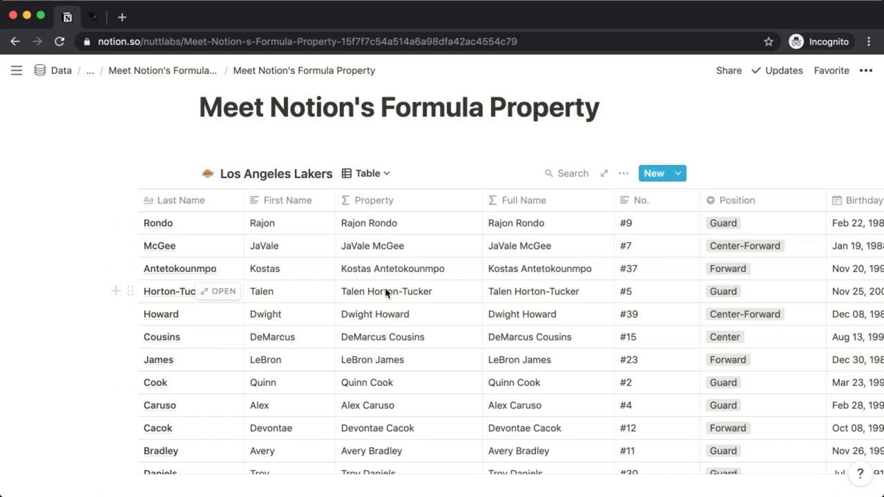
# Replace the Property column's formula with concat( prop( "First Name" ), " ", prop( "Last Name" ) ) and accept it
pyautogui.click(381, 231)
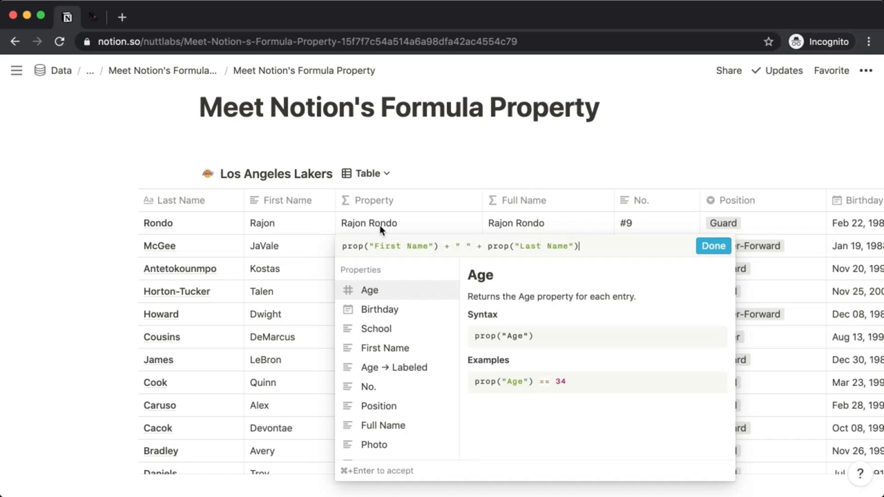
pyautogui.press('super+a')
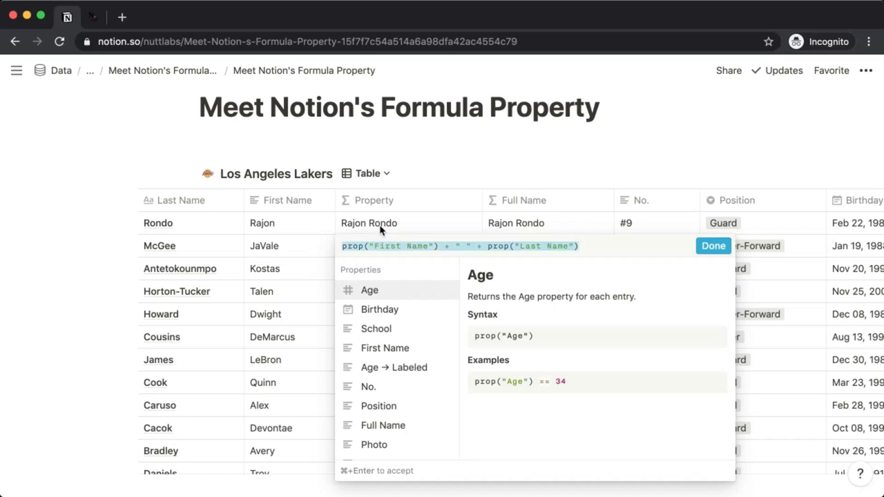
pyautogui.write('concat')
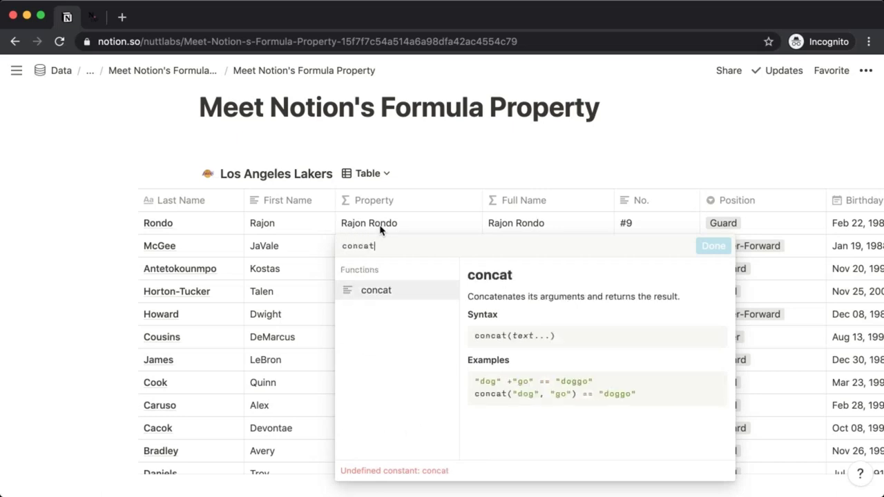
pyautogui.write('(')
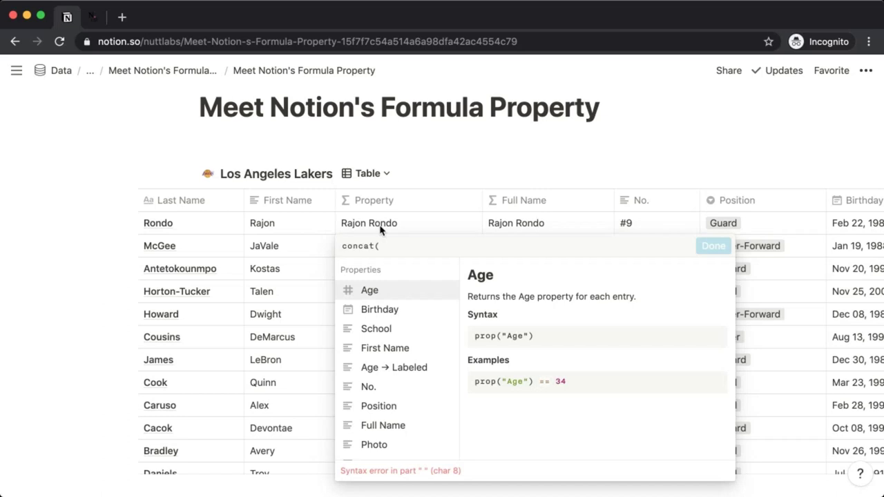
pyautogui.write('prop( "Firs')
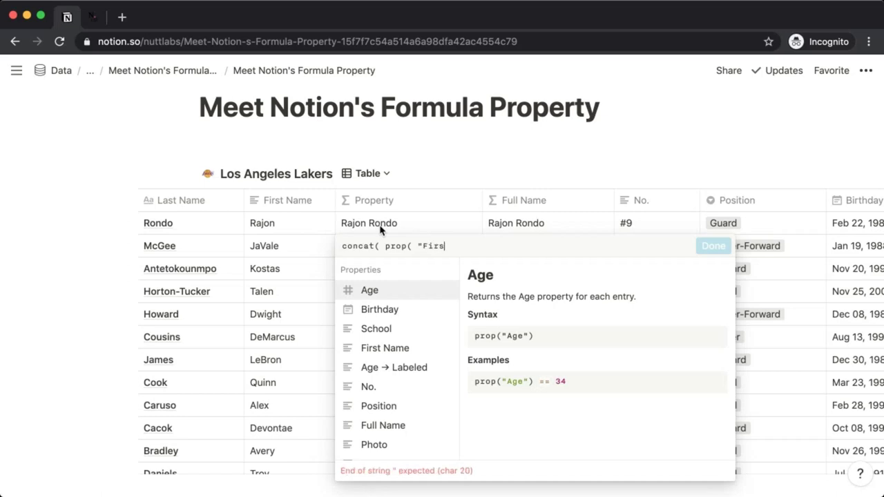
pyautogui.write('t Name" ), ')
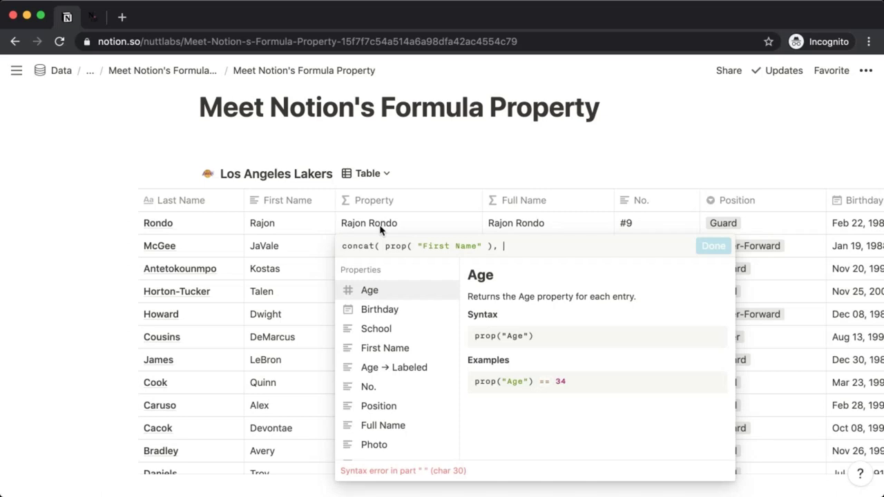
pyautogui.write('" ", p')
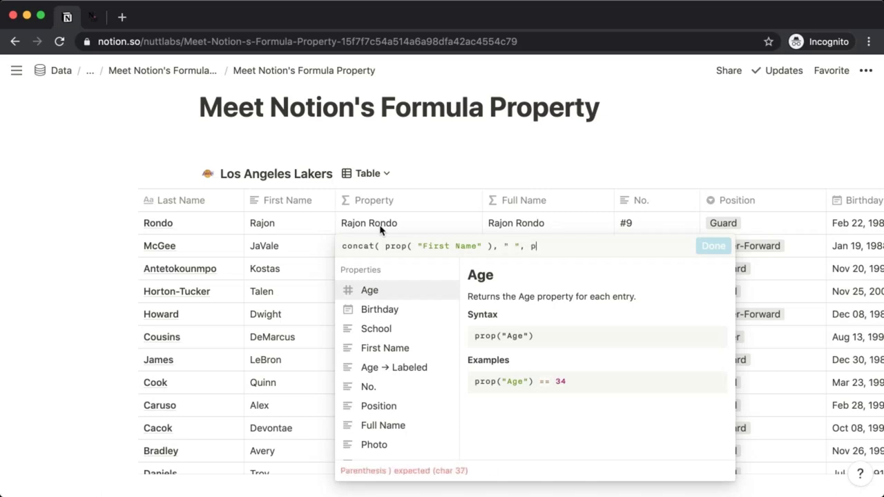
pyautogui.write('rop(')
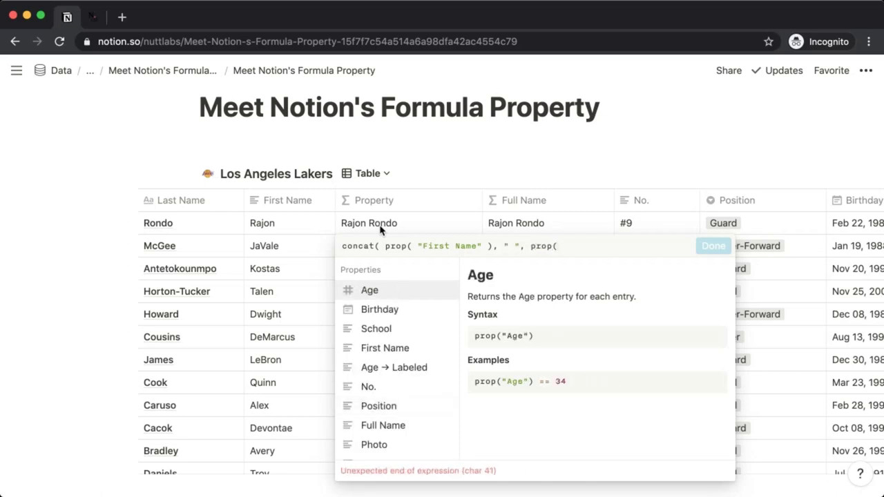
pyautogui.write(' "')
pyautogui.write('Last N')
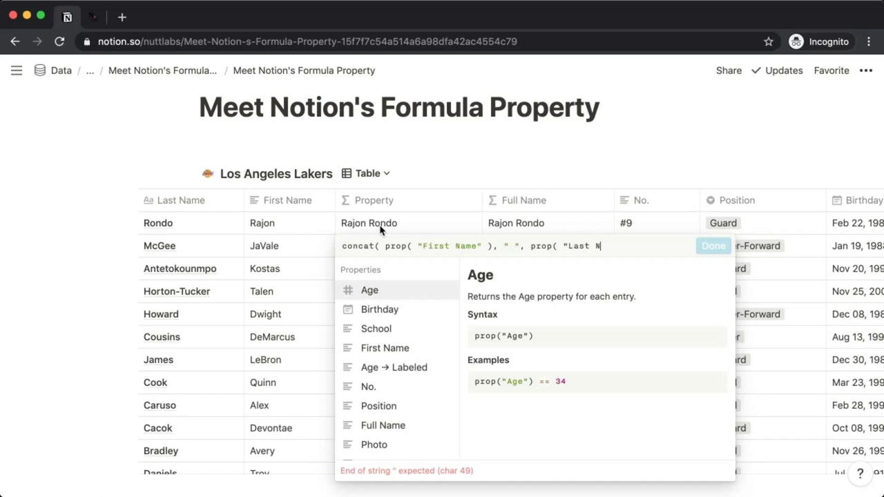
pyautogui.write('ame" )')
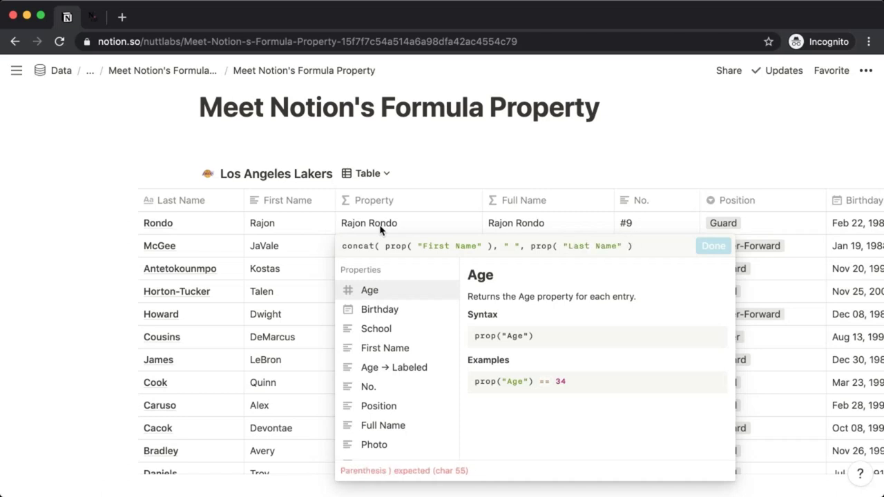
pyautogui.write(' )')
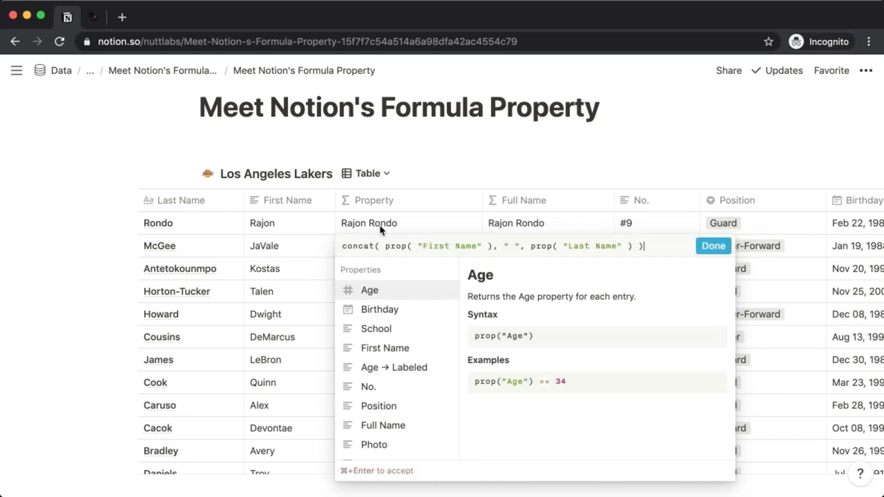
pyautogui.press('super+Return')
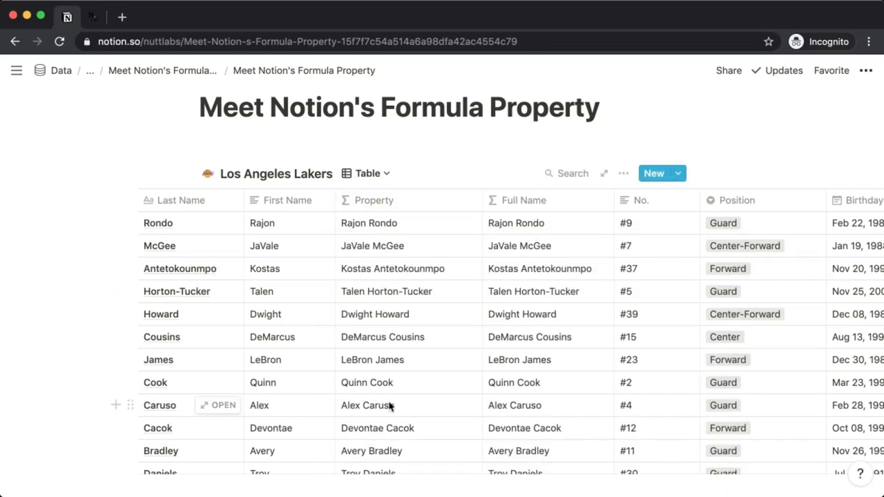
# Replace the Property column's formula with join( " ", prop( "First Name" ), prop( "Last Name" ) ) and accept it
pyautogui.click(394, 223)
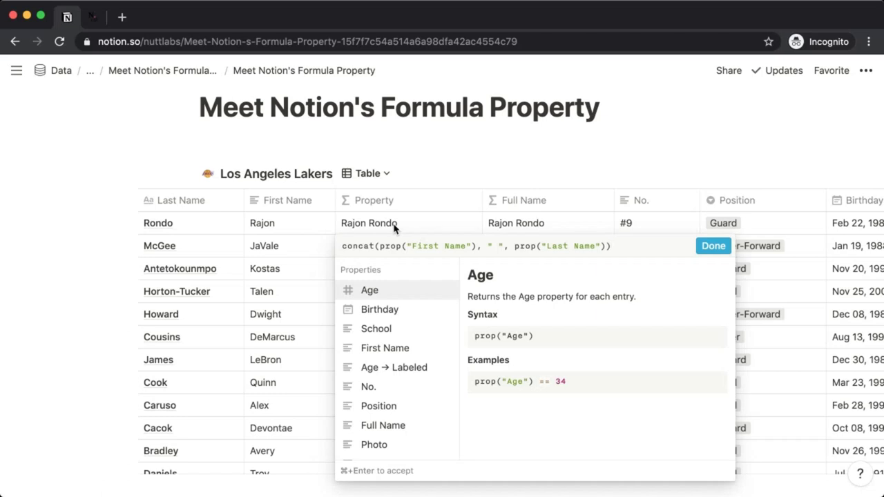
pyautogui.press('super+a')
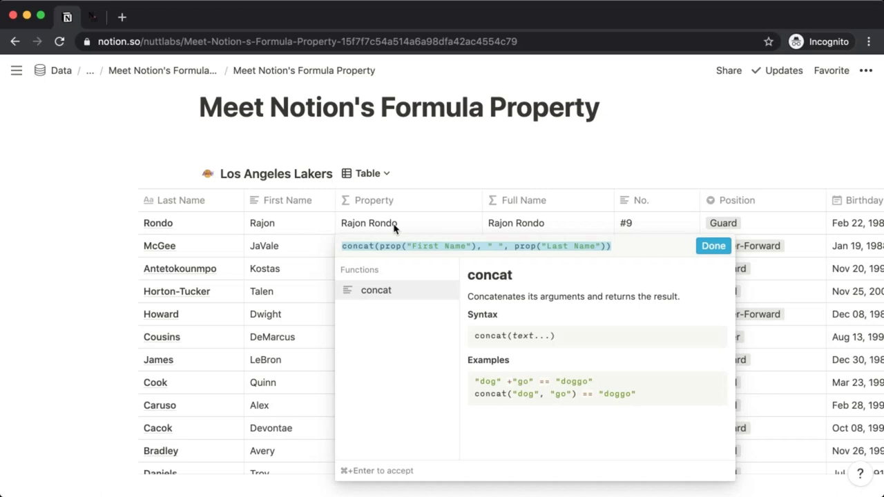
pyautogui.press('BackSpace')
pyautogui.write('j')
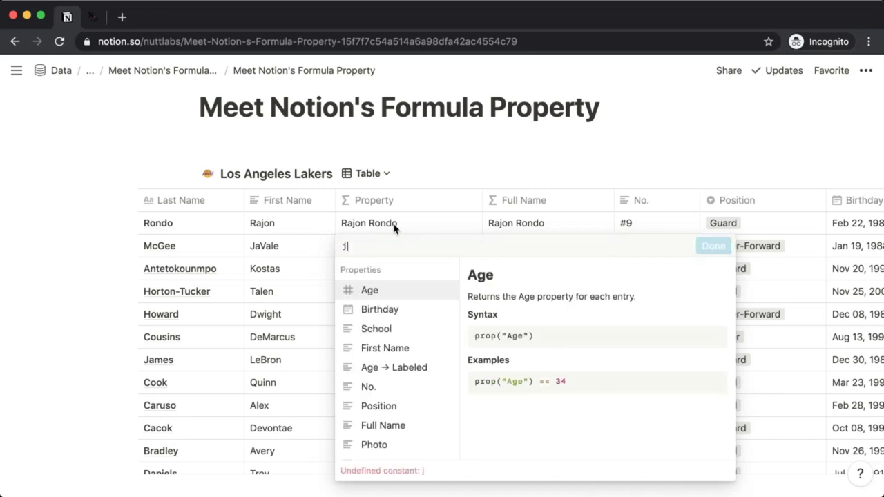
pyautogui.write('oin')
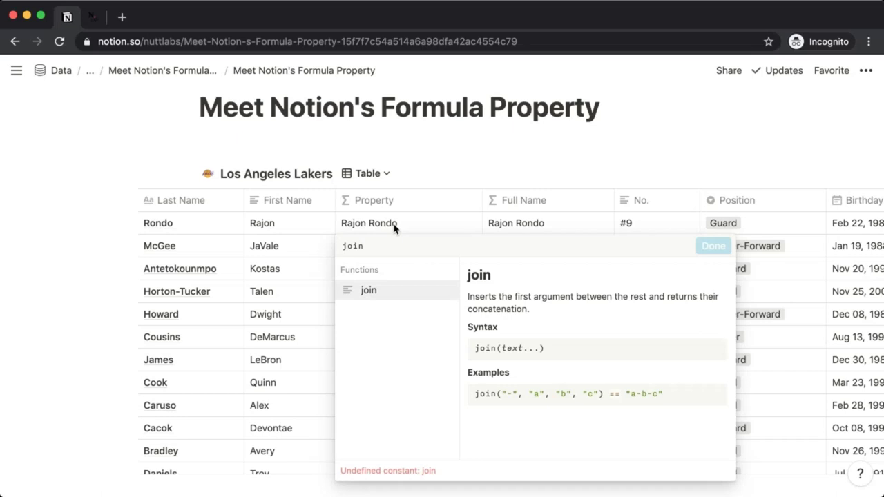
pyautogui.write('(')
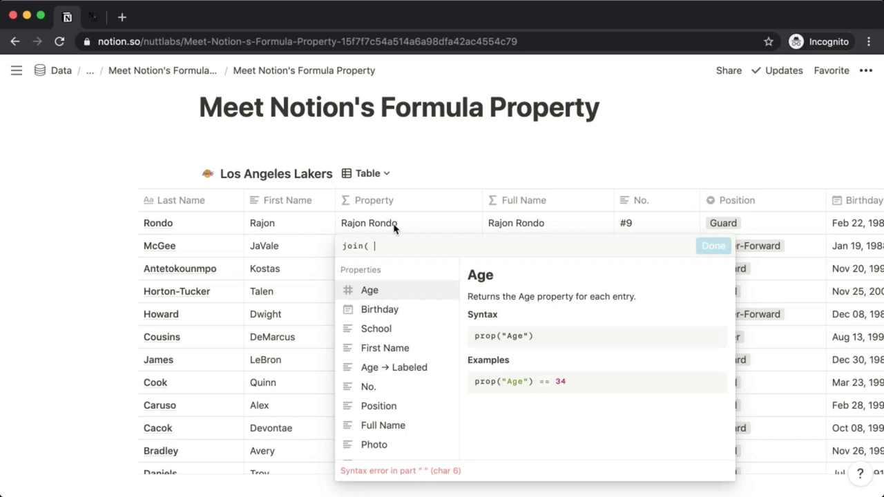
pyautogui.write('" "')
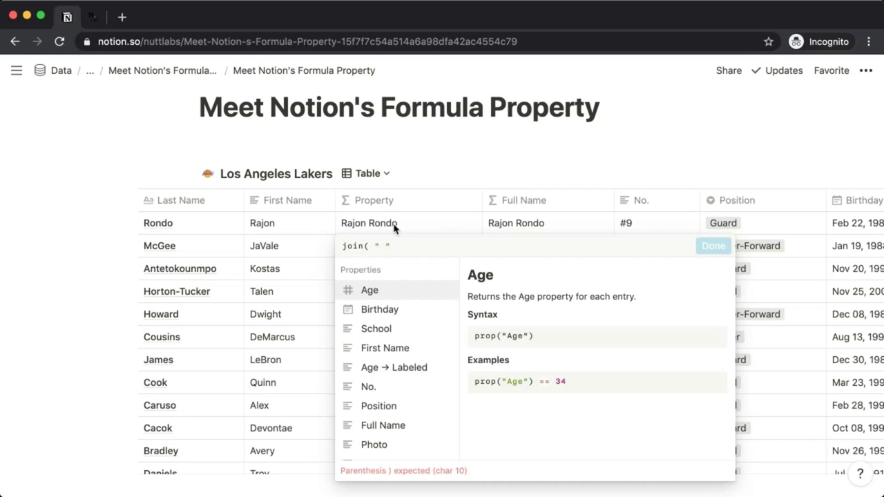
pyautogui.write(', prop( ')
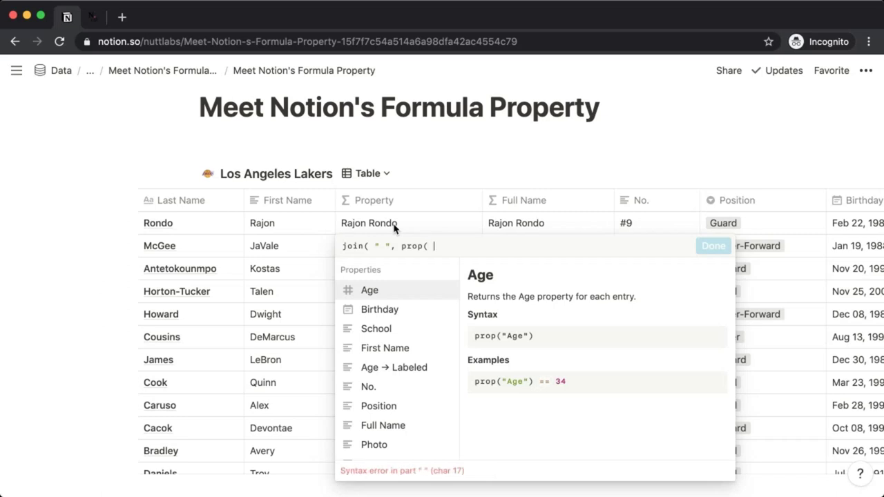
pyautogui.write('"')
pyautogui.write('Firs')
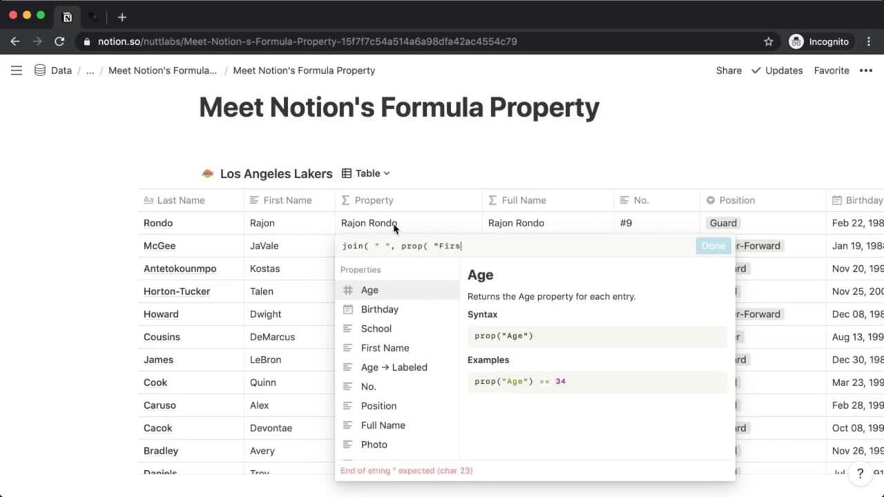
pyautogui.write('t Name" ), ')
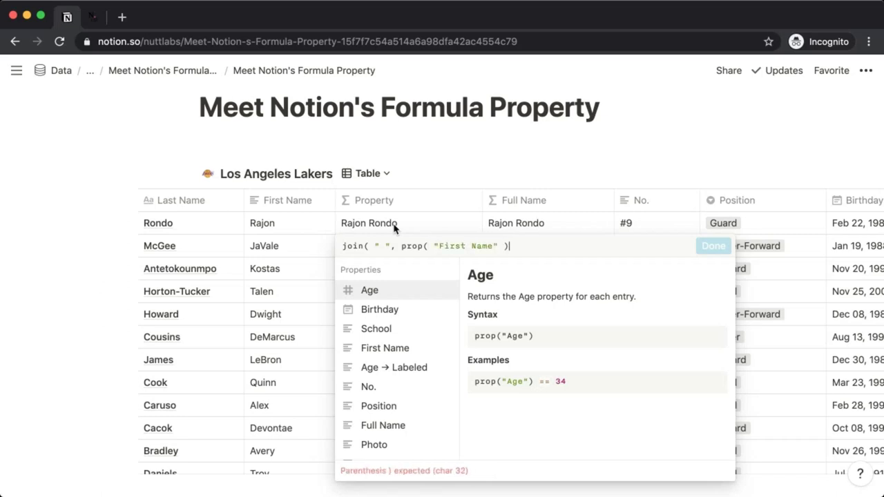
pyautogui.write('prop( ')
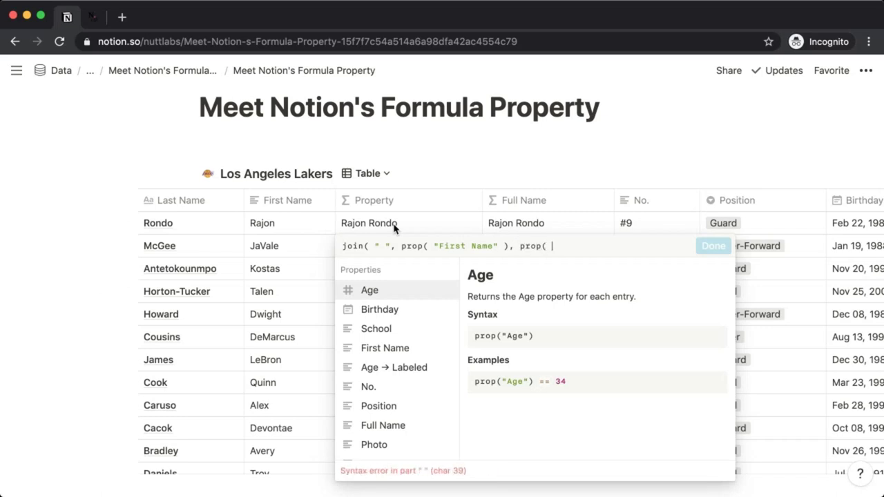
pyautogui.write('"Last Name')
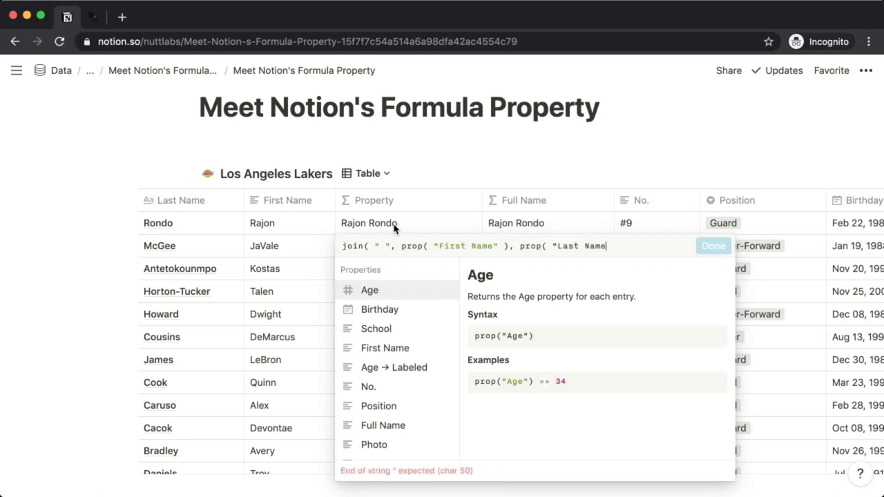
pyautogui.write('" ) )')
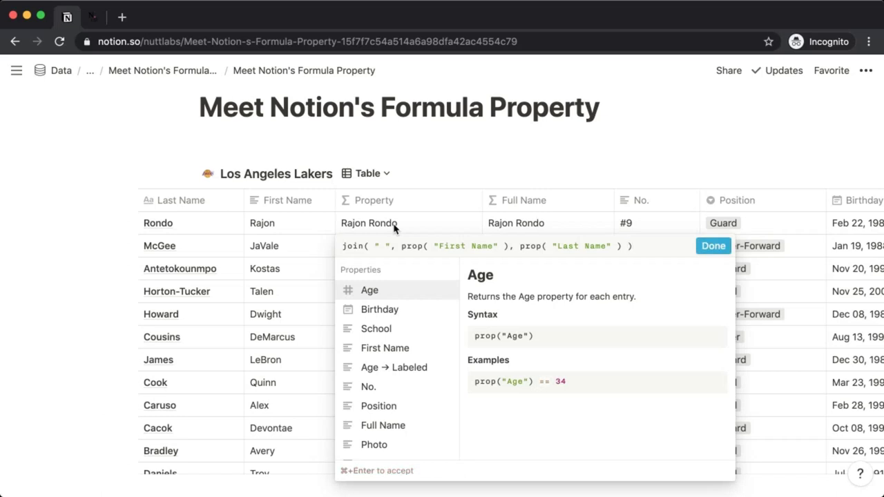
pyautogui.press('super+Return')
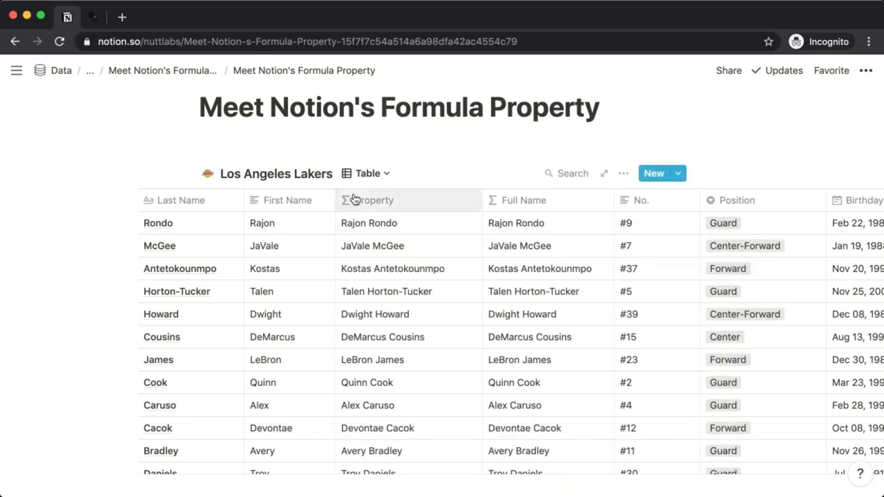
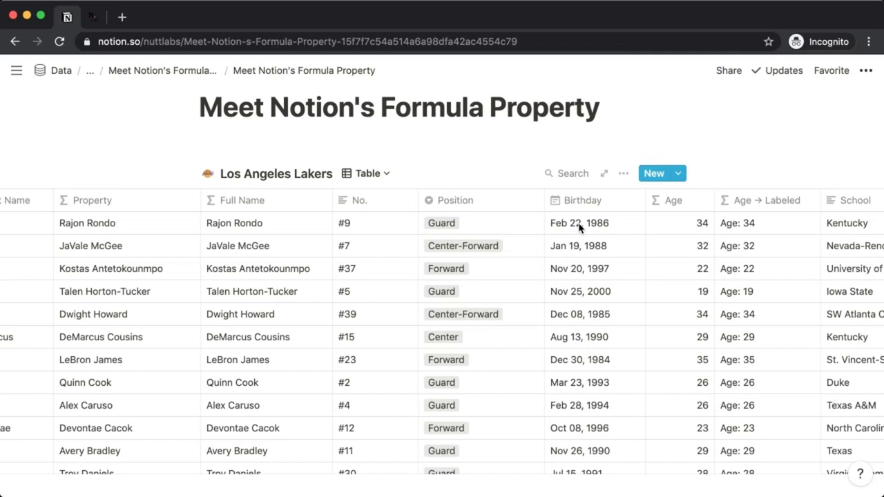
# Inspect the date settings of the first player's Birthday value and close them without changes
pyautogui.click(581, 226)
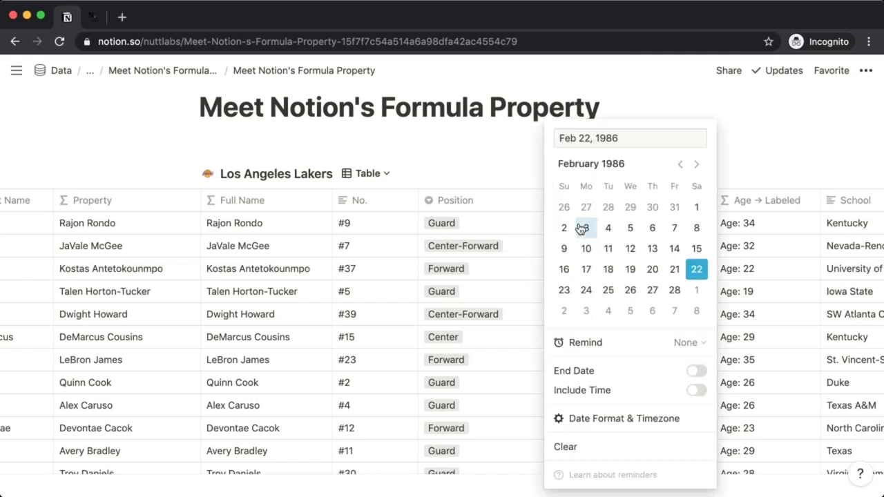
pyautogui.press('Escape')
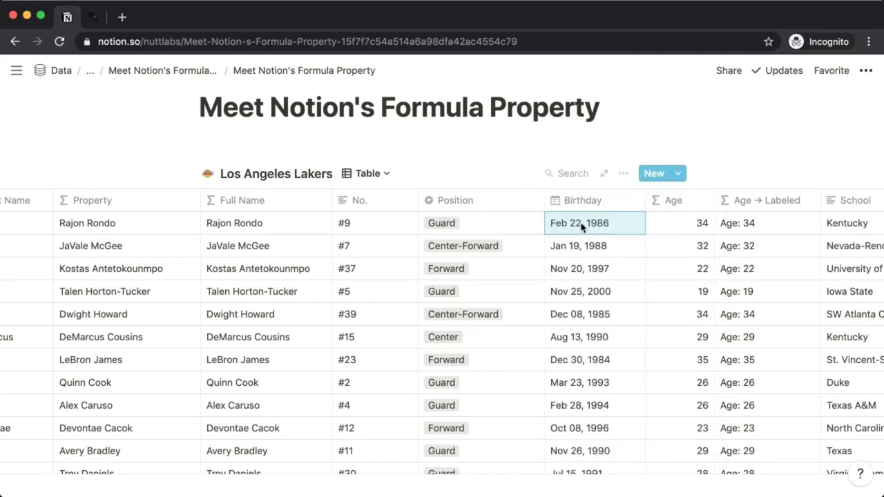
# Clear the Property column's formula and begin a new one with dateBetween( now(), as its function and first argument
pyautogui.hscroll(-5, 596, 225)
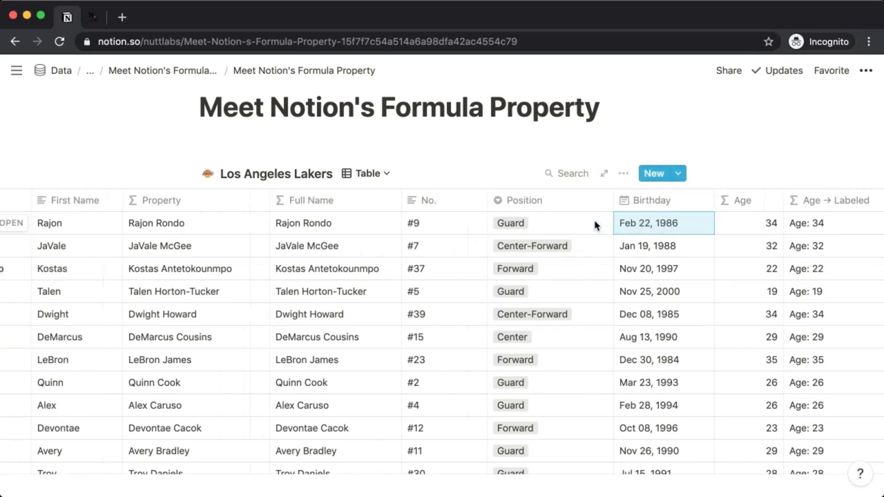
pyautogui.click(327, 226)
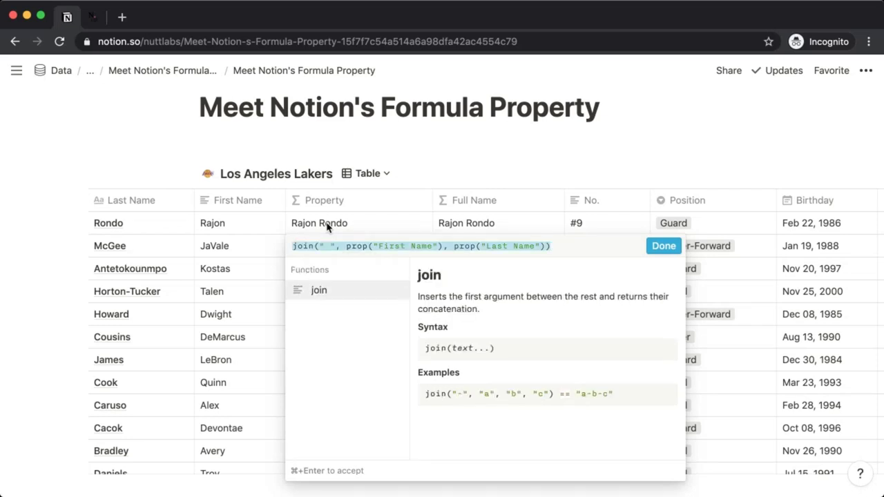
pyautogui.press('BackSpace')
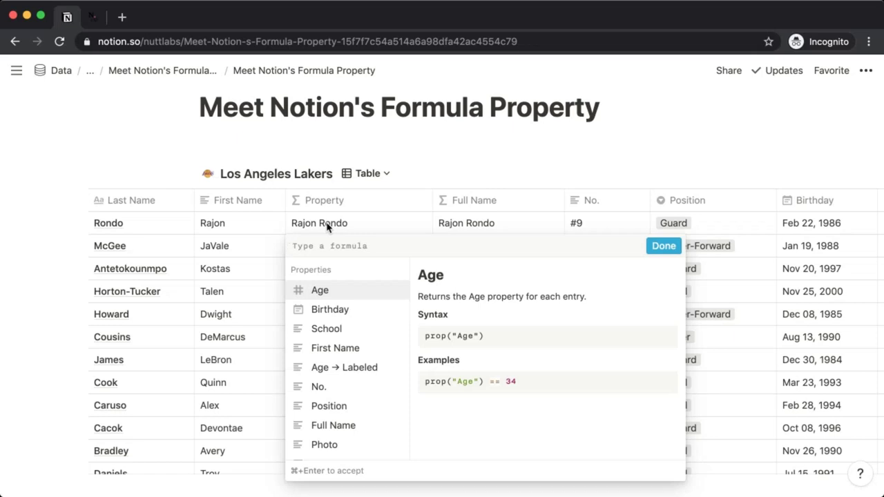
pyautogui.write('dateB')
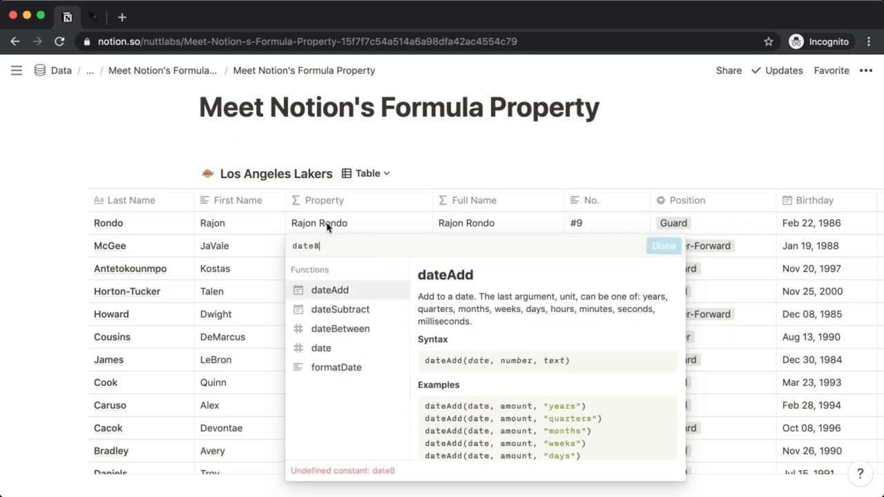
pyautogui.write('etween(')
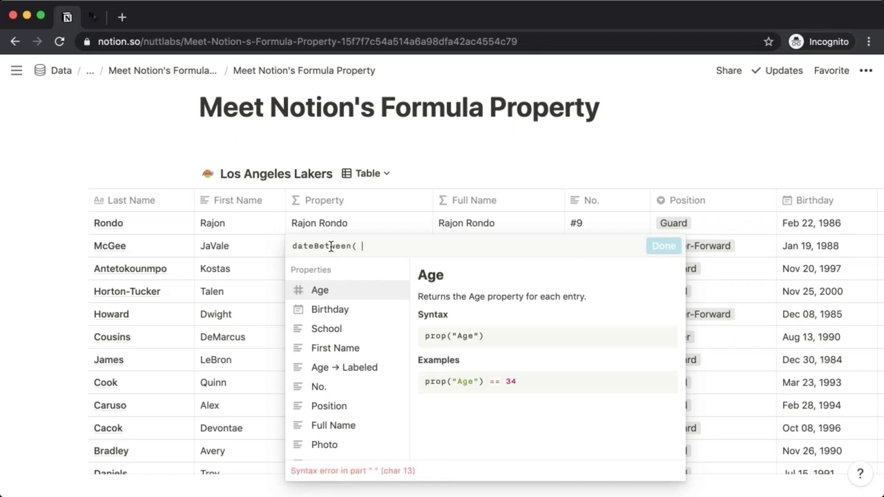
pyautogui.write('now()')
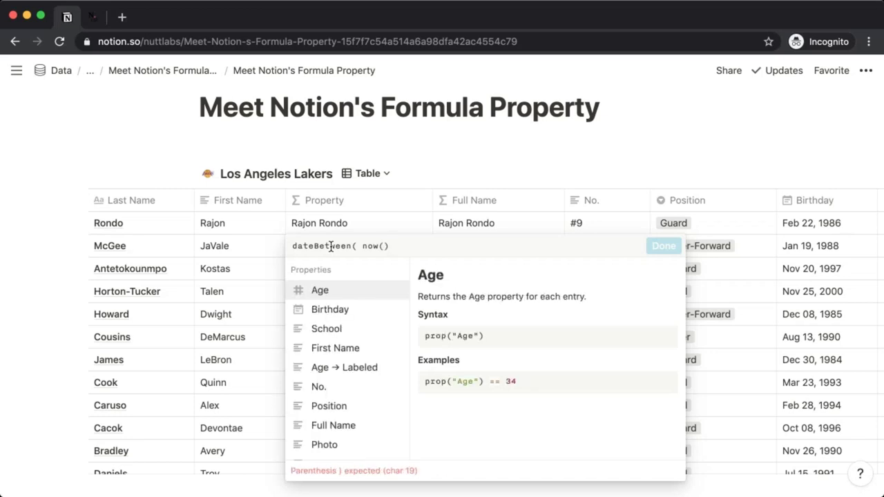
pyautogui.write(', ')
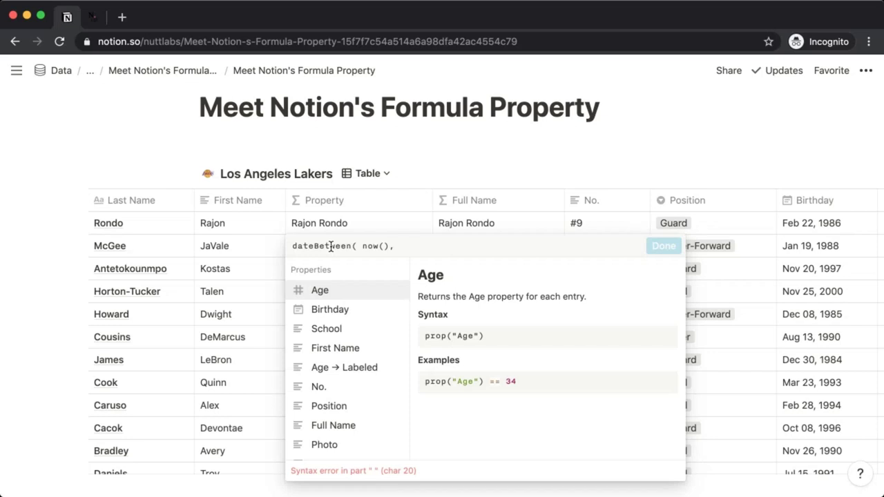
# Complete the dateBetween formula with prop( "Birthday" ), "years" ), accept it, and narrow the Property column
pyautogui.write('pr')
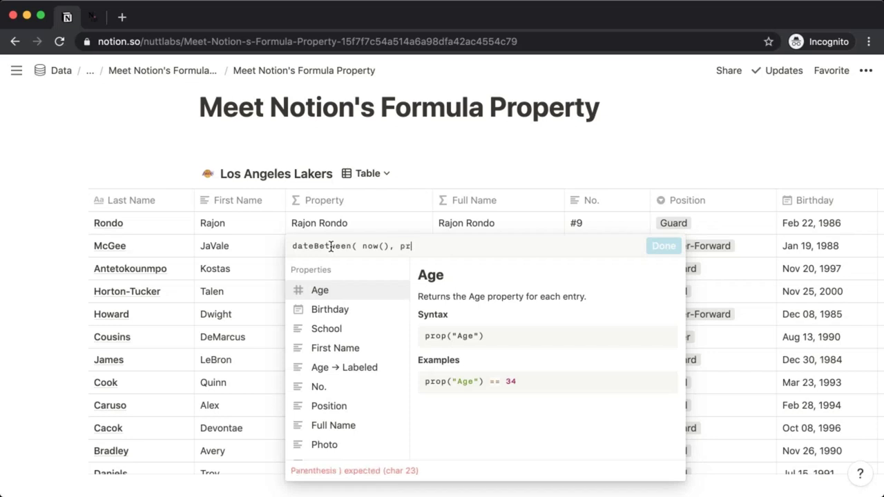
pyautogui.write('op(')
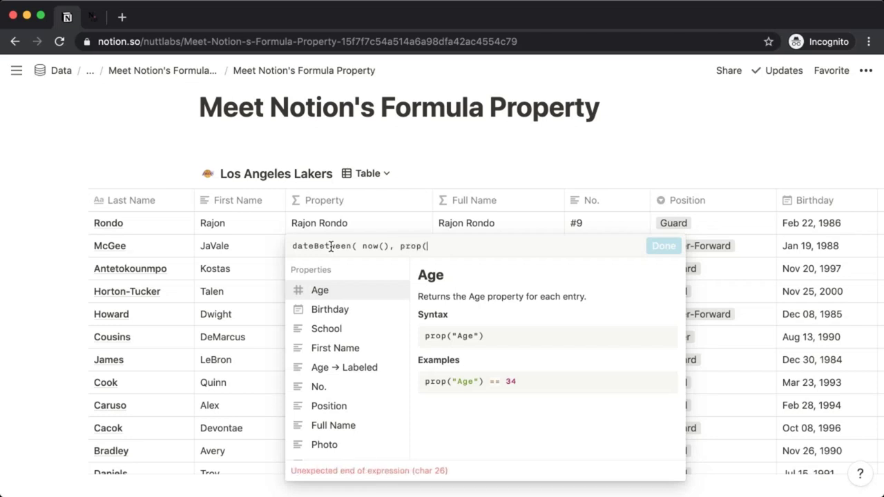
pyautogui.write(' "Birt')
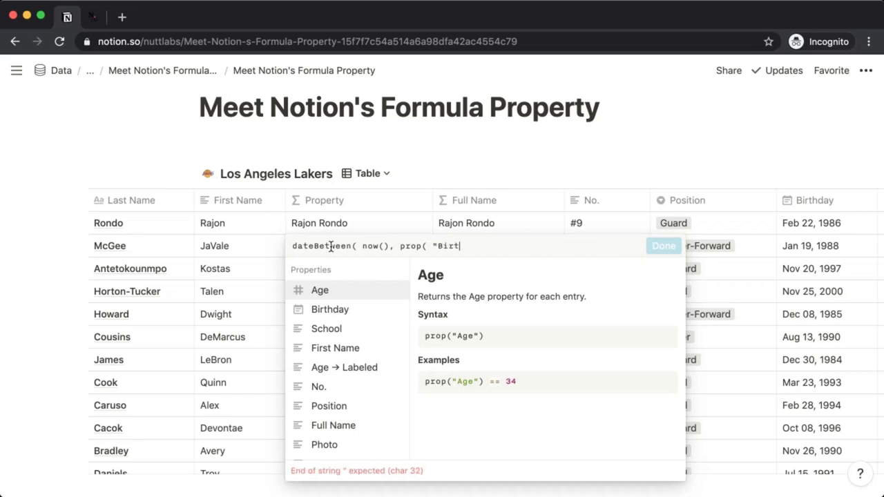
pyautogui.write('hday" )')
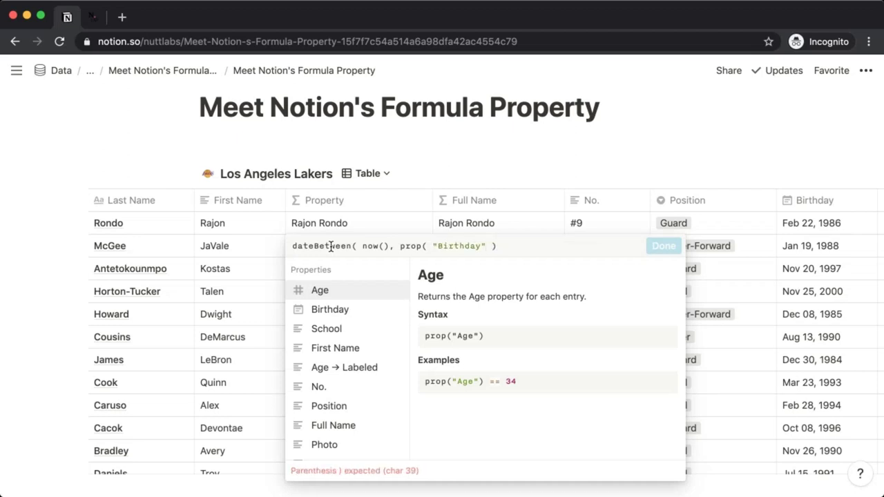
pyautogui.write(',')
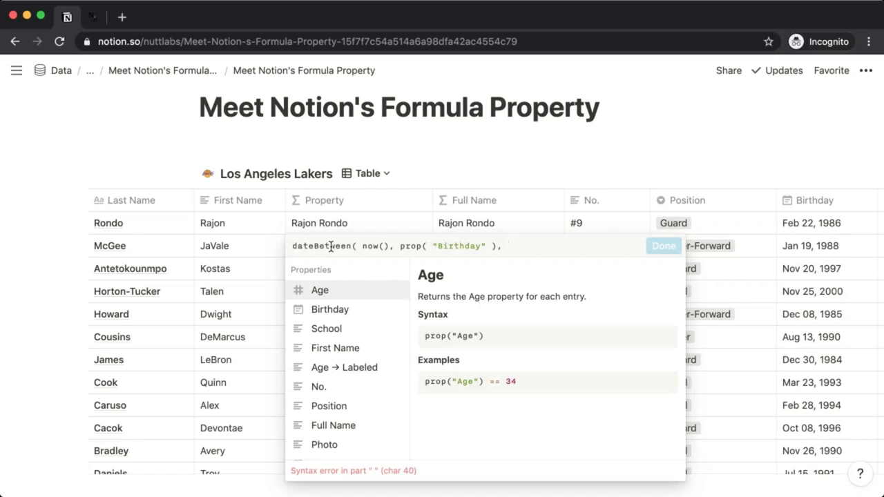
pyautogui.write('"')
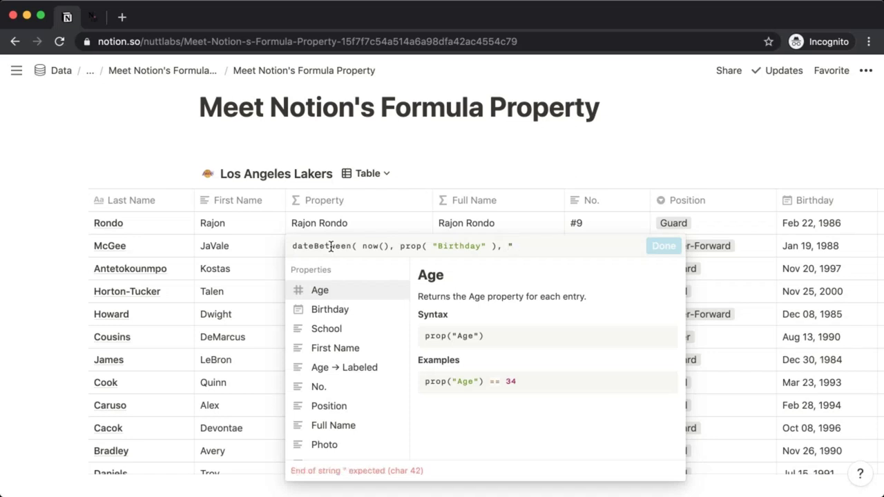
pyautogui.write('years" )')
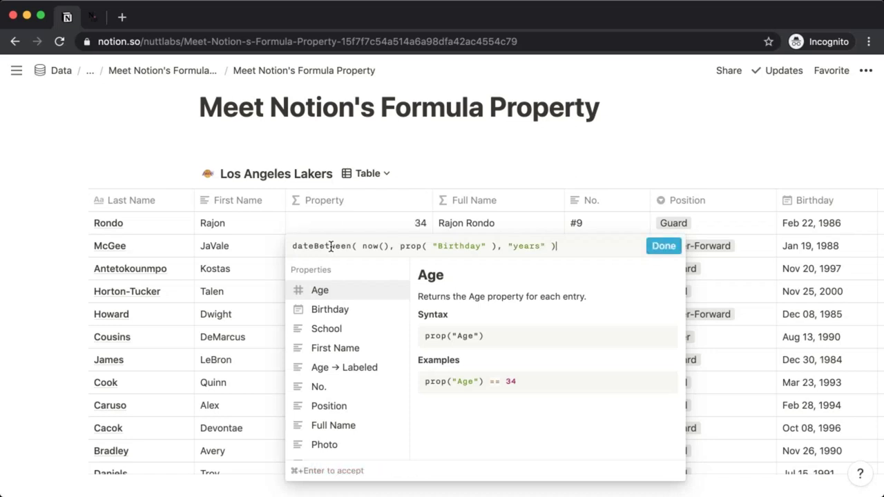
pyautogui.press('super+Return')
pyautogui.moveTo(433, 199); pyautogui.dragTo(376, 199)
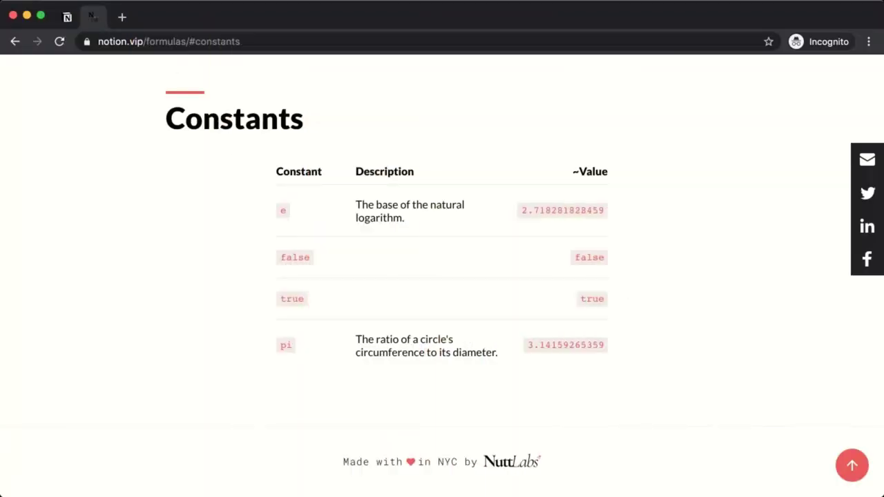
# Review the Logic Functions entries in the Functions section of the Notion Formula Cheat Sheet and return to the Notion table
pyautogui.click(853, 465)
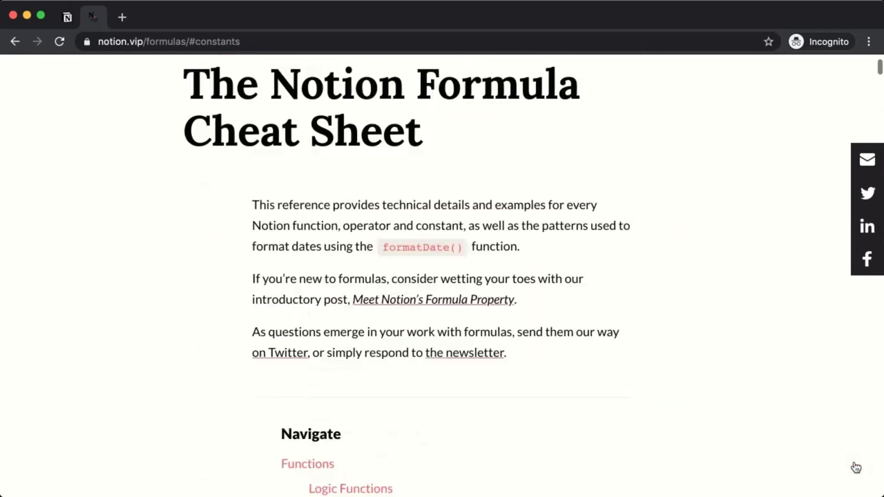
pyautogui.scroll(-4, 732, 451)
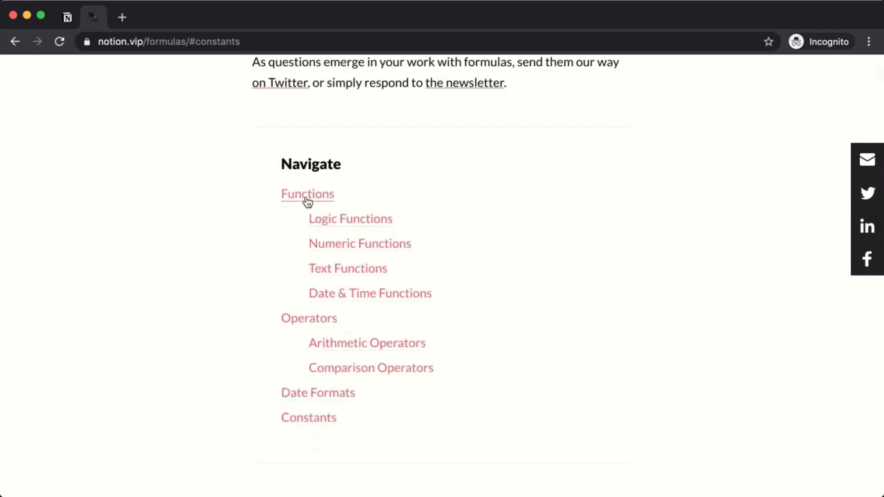
pyautogui.click(306, 198)
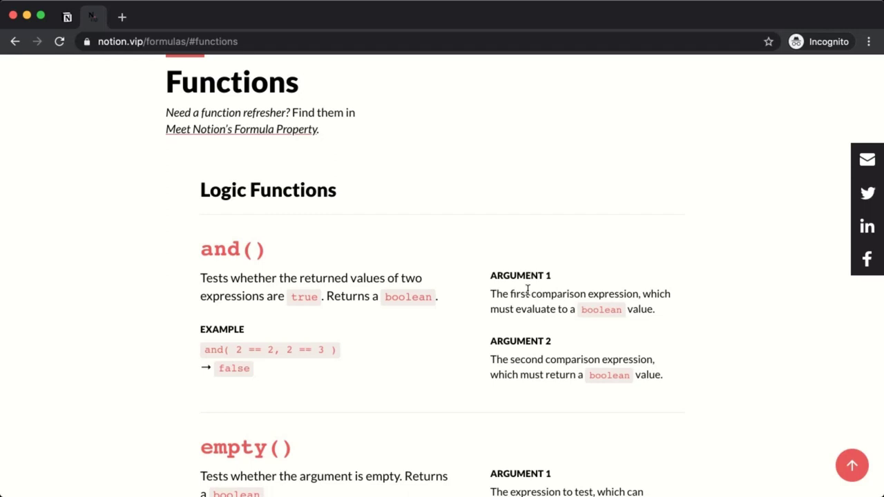
pyautogui.scroll(-3, 521, 337)
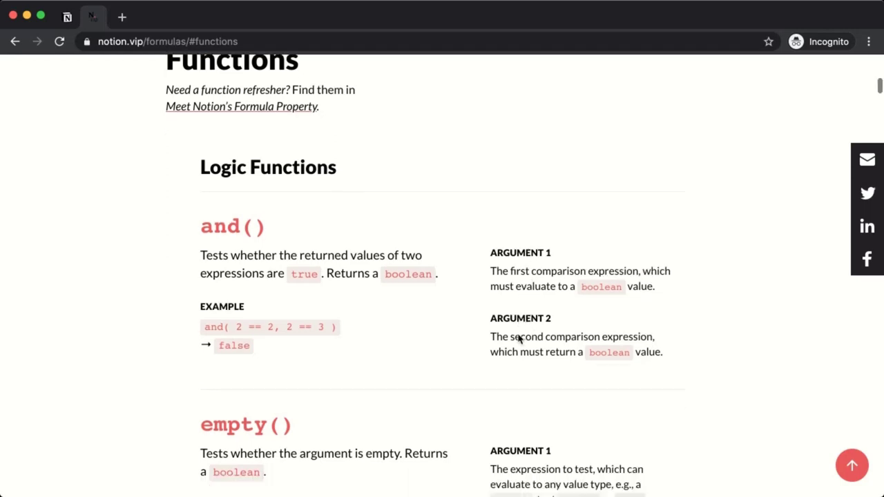
pyautogui.scroll(1, 547, 275)
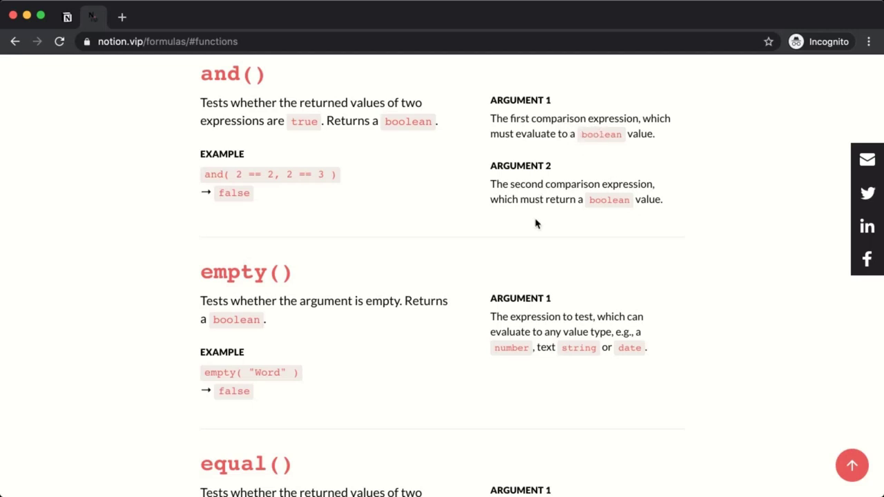
pyautogui.scroll(1, 537, 223)
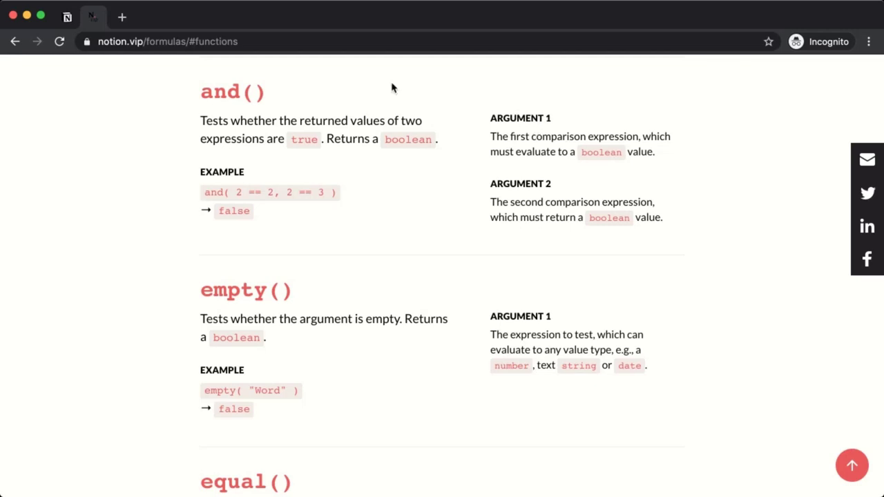
pyautogui.click(67, 17)
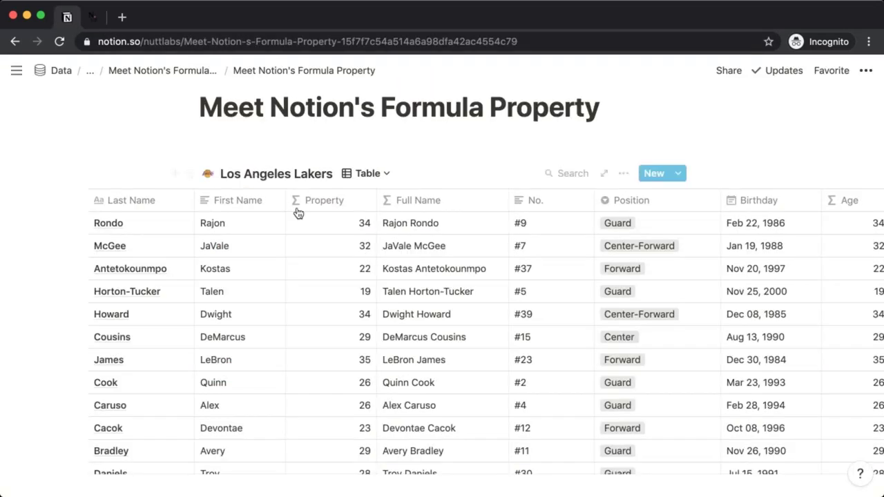
# Try replacing the Property column's formula with concat( 2, "2" ) and close the formula editor without accepting it
pyautogui.click(337, 228)
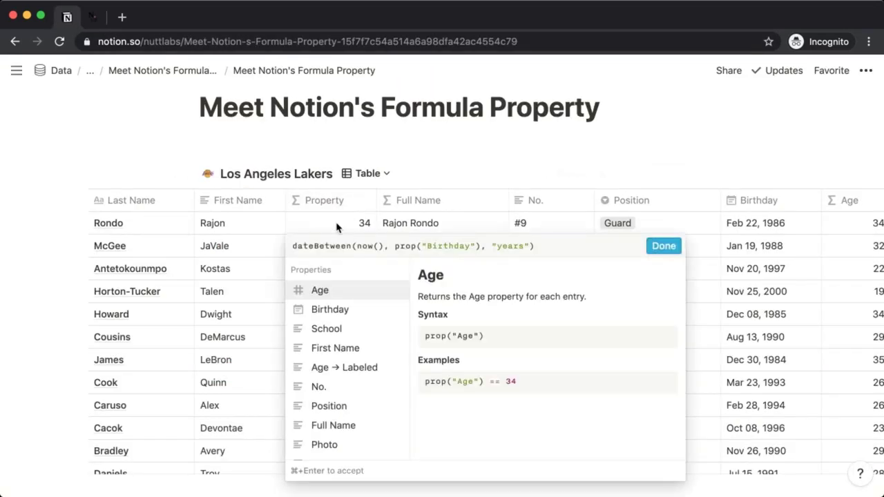
pyautogui.press('super+a')
pyautogui.press('BackSpace')
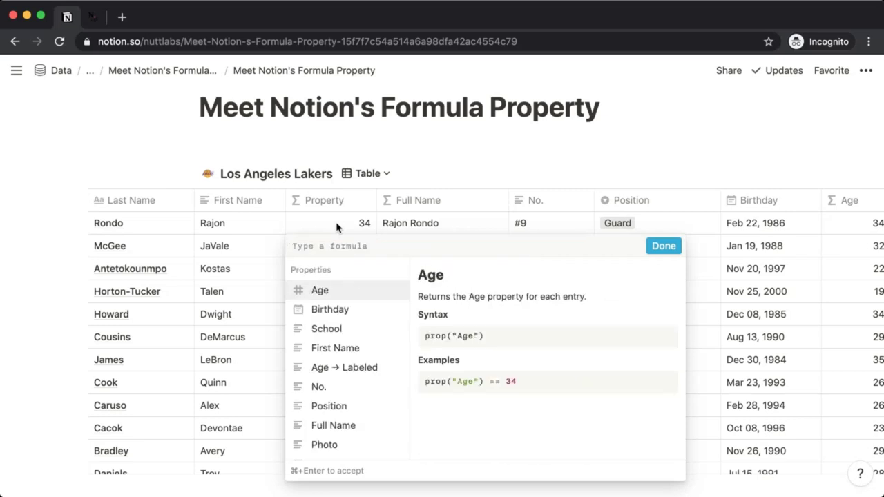
pyautogui.write('c')
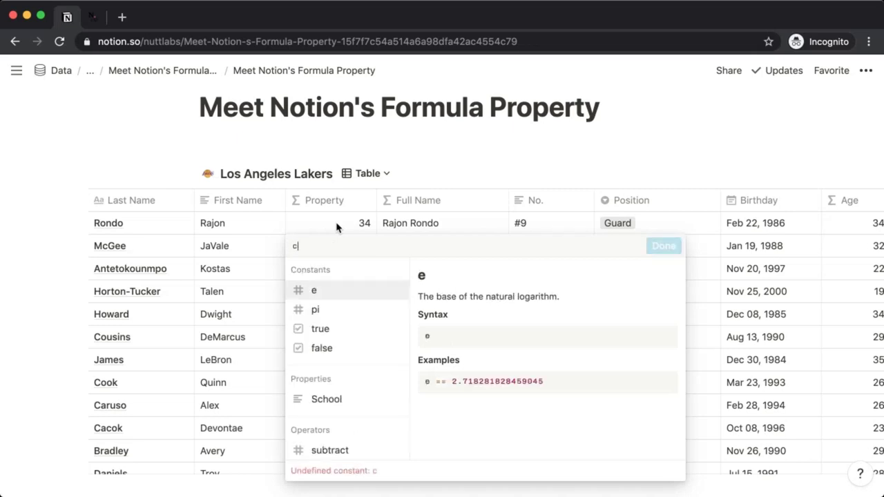
pyautogui.write('oncat(')
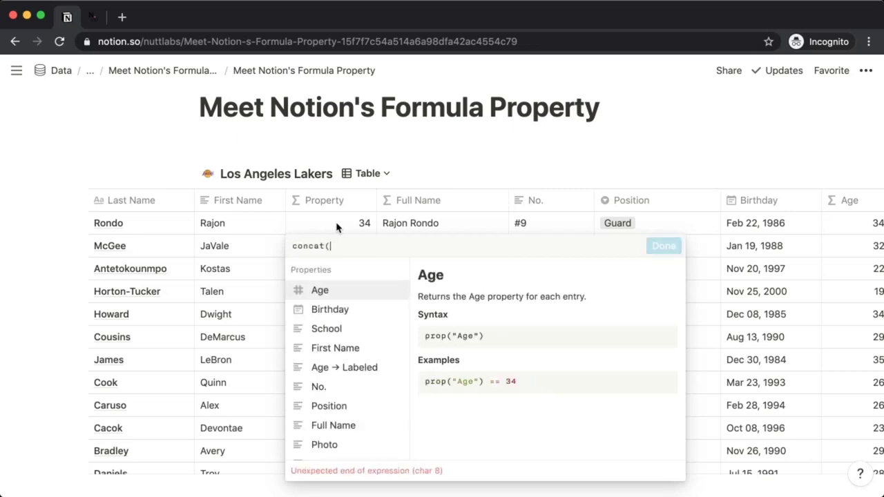
pyautogui.write(' 2, ')
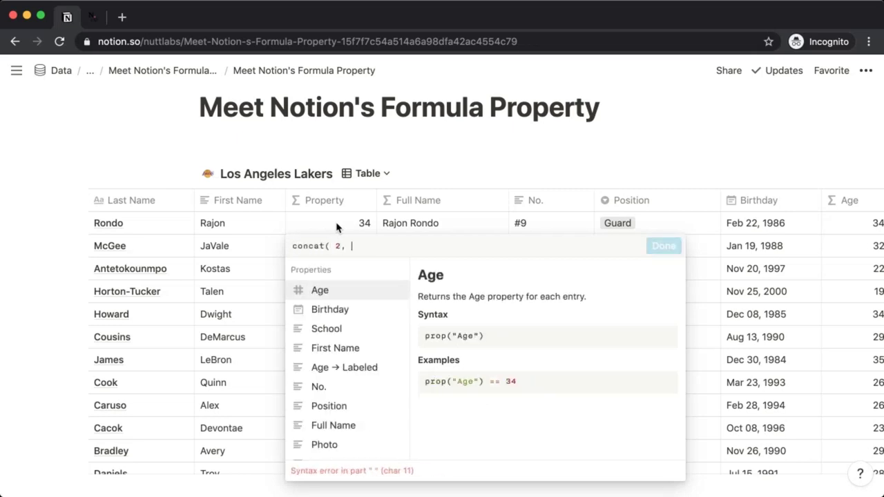
pyautogui.write('"2" )')
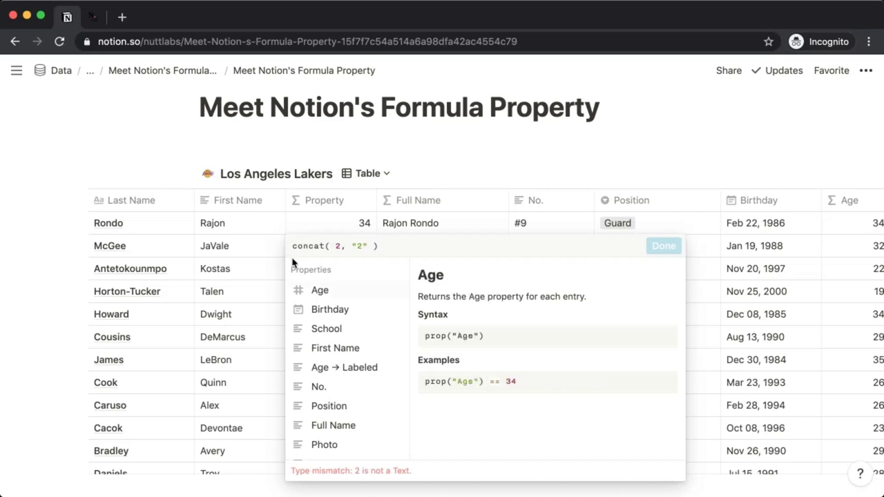
pyautogui.click(154, 149)
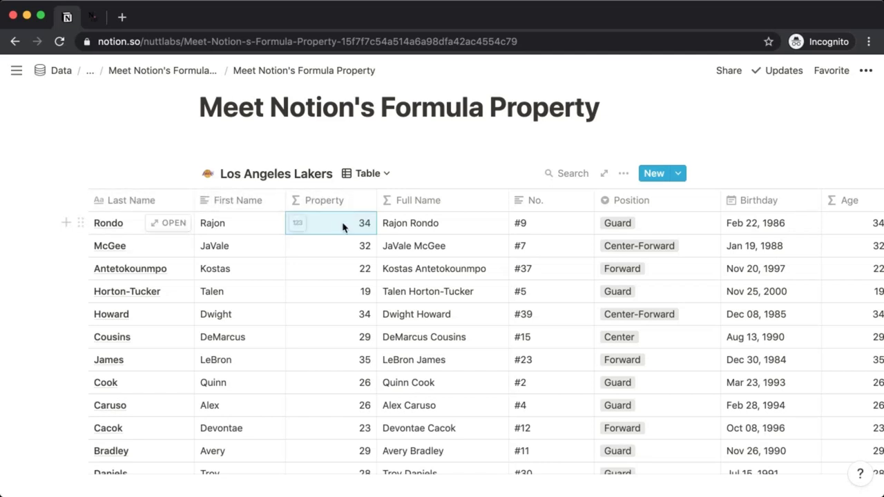
# Replace the Property column's formula with "2" + "2" and accept it
pyautogui.hscroll(2, 359, 225)
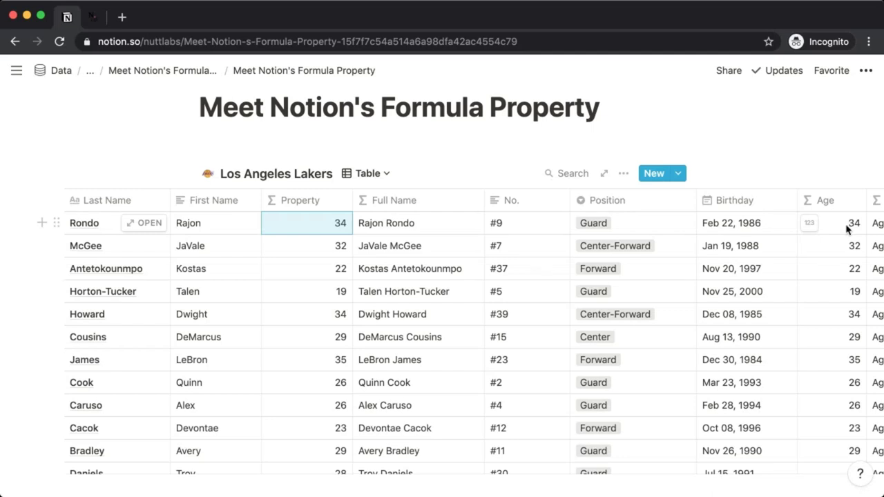
pyautogui.hscroll(2, 847, 229)
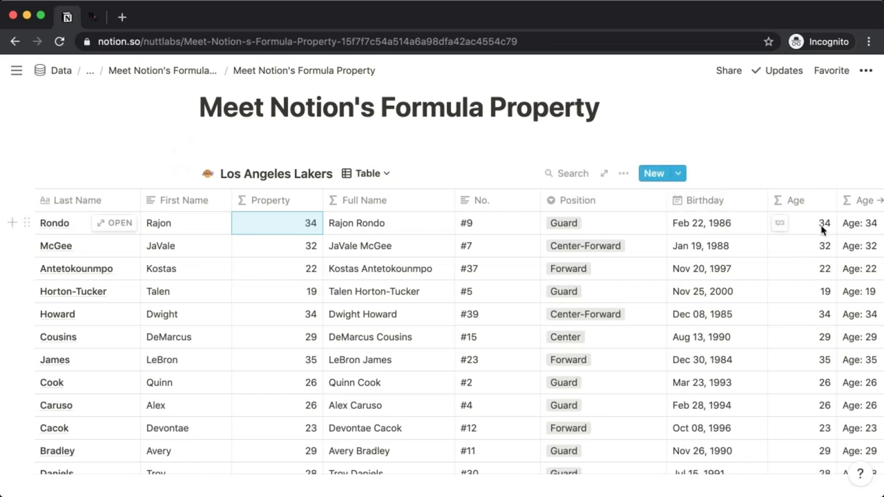
pyautogui.click(279, 228)
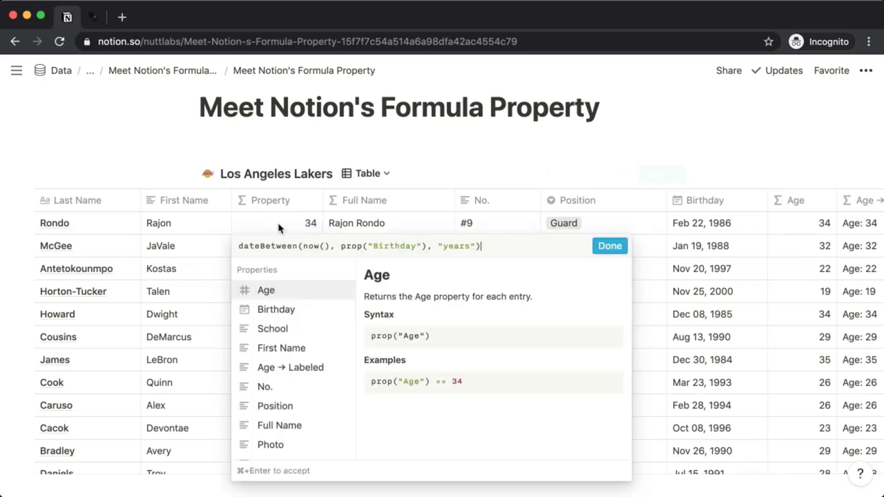
pyautogui.press('super+a')
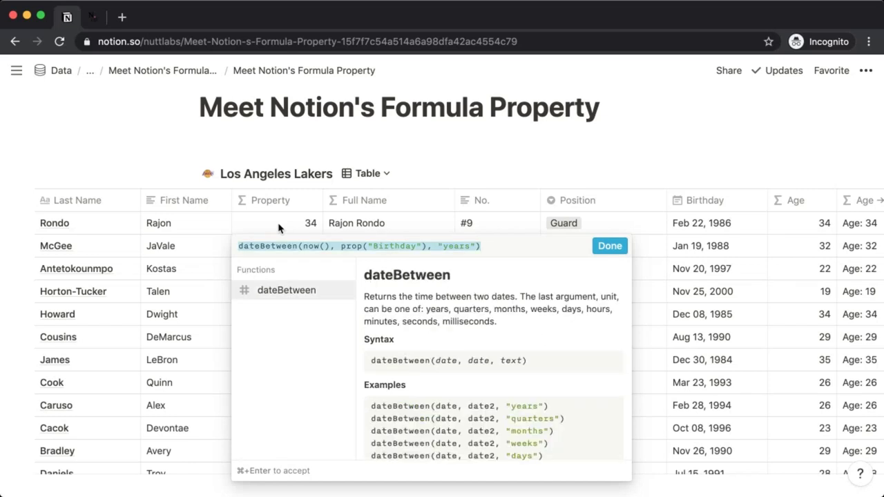
pyautogui.write('"2" + "2"')
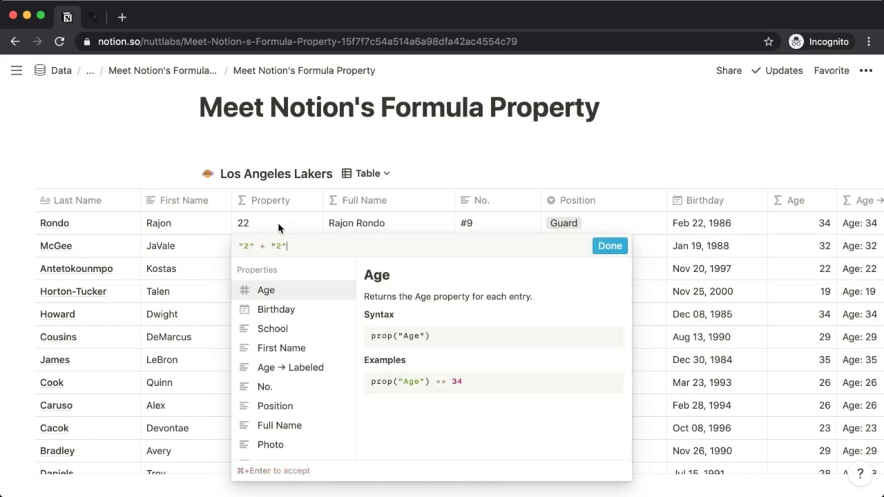
pyautogui.press('super+Return')
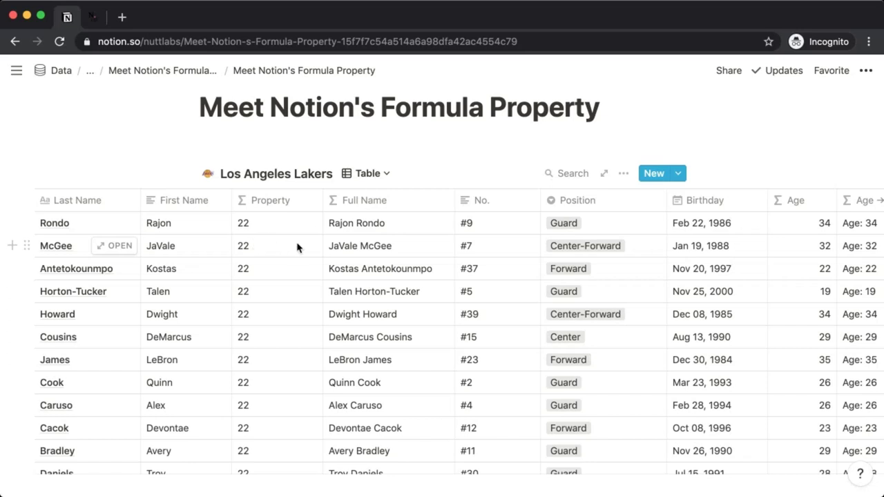
# Replace the Property column's formula with "Age: " + format( prop( "Age" ) ) and accept it
pyautogui.hscroll(6, 297, 247)
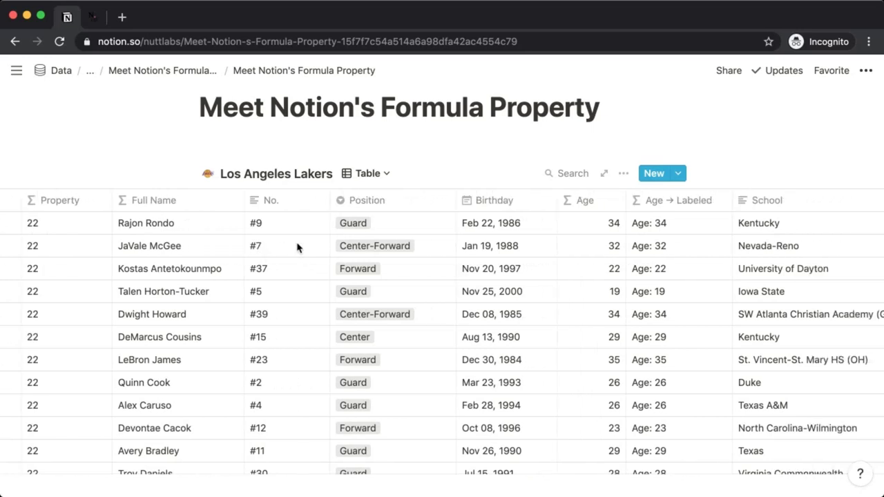
pyautogui.hscroll(1, 297, 247)
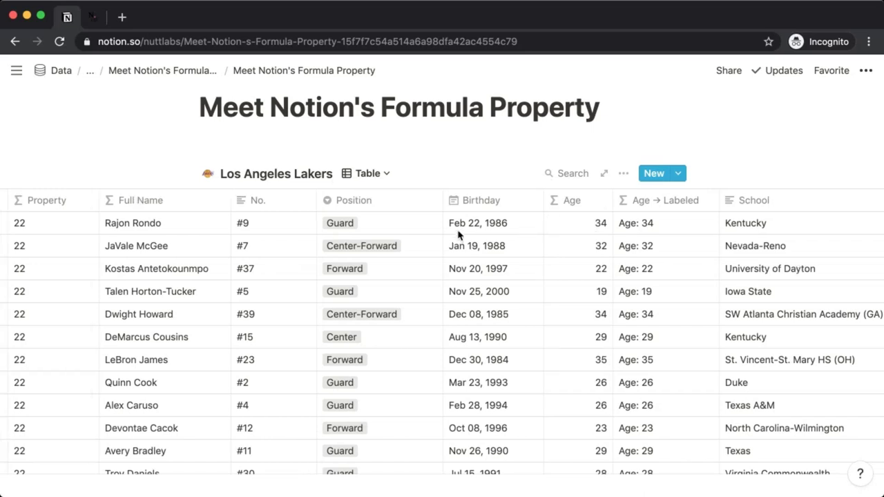
pyautogui.hscroll(-5, 458, 235)
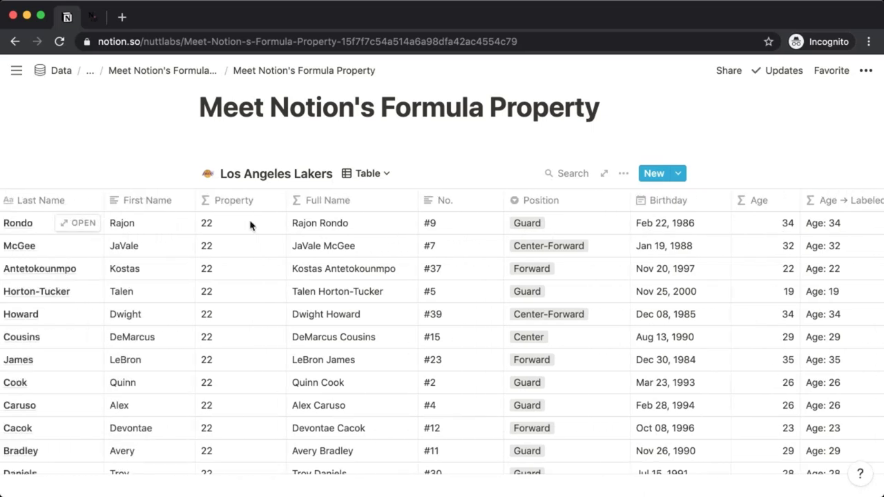
pyautogui.click(229, 227)
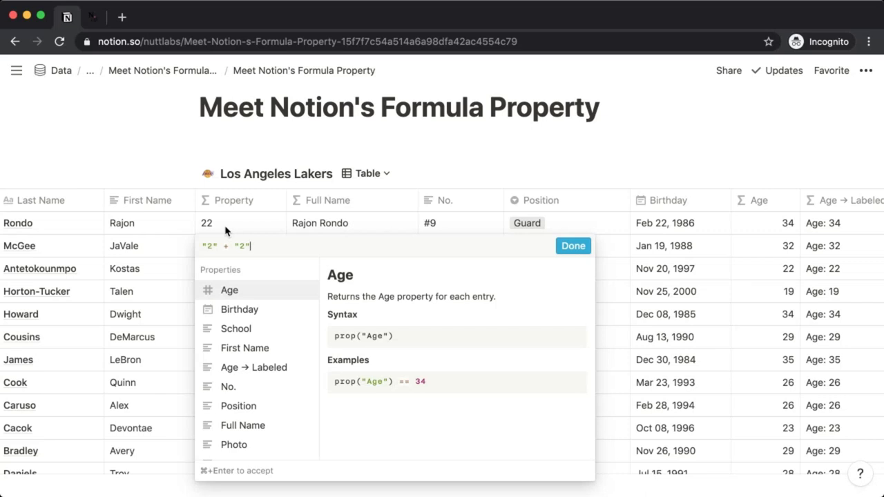
pyautogui.press('super+a')
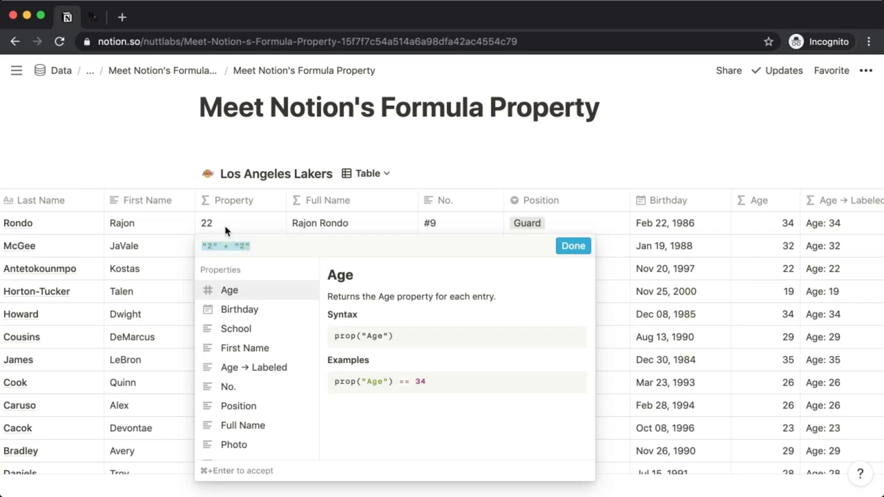
pyautogui.press('BackSpace')
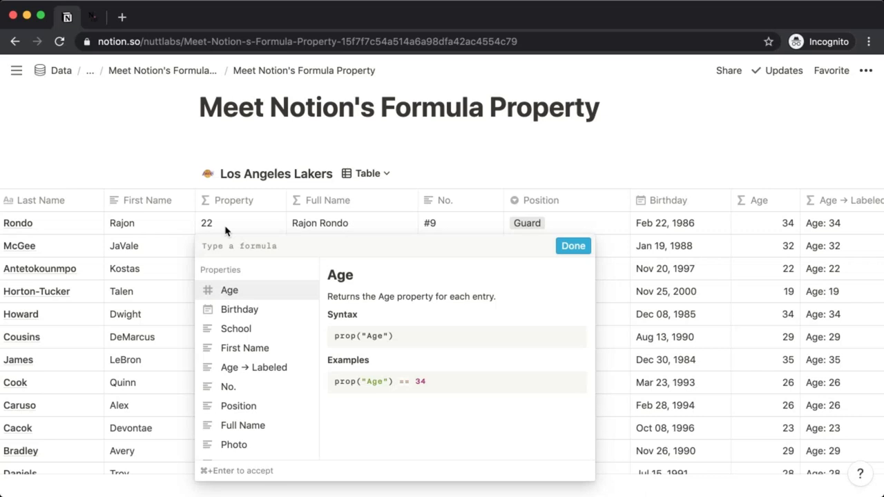
pyautogui.write('"')
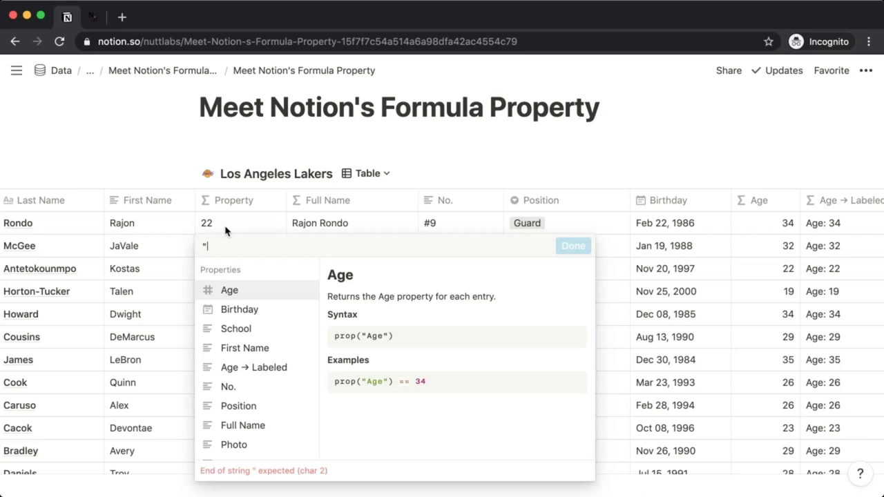
pyautogui.write('Age: " ')
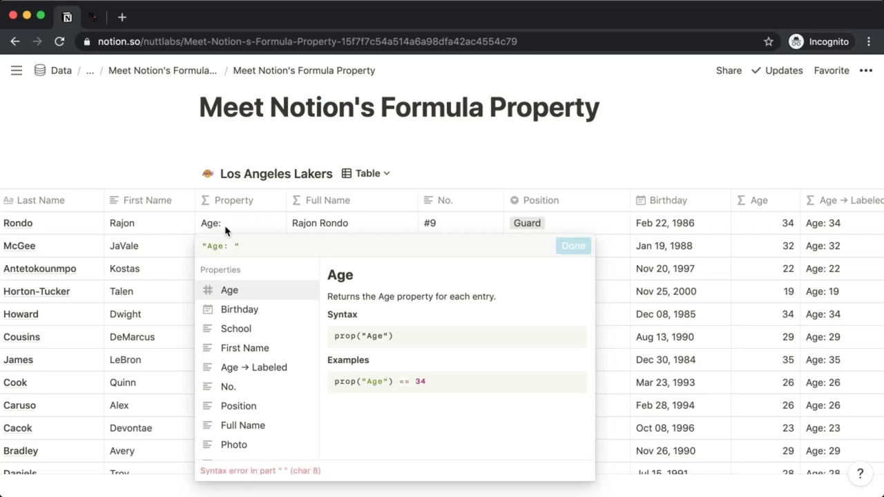
pyautogui.write('+ format(')
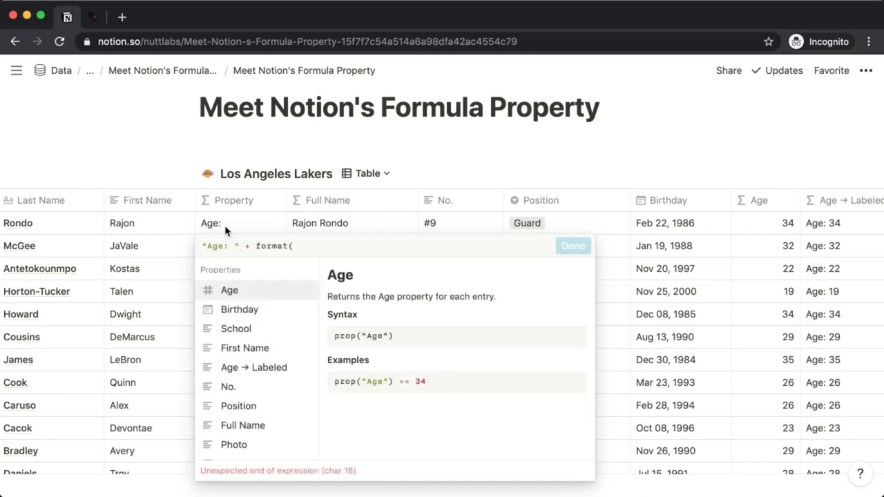
pyautogui.write(' prop( "Age" )')
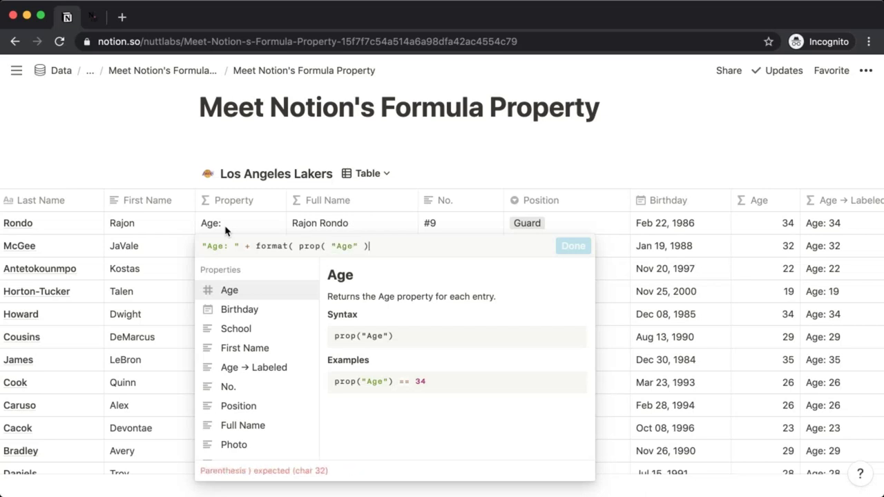
pyautogui.write(' )')
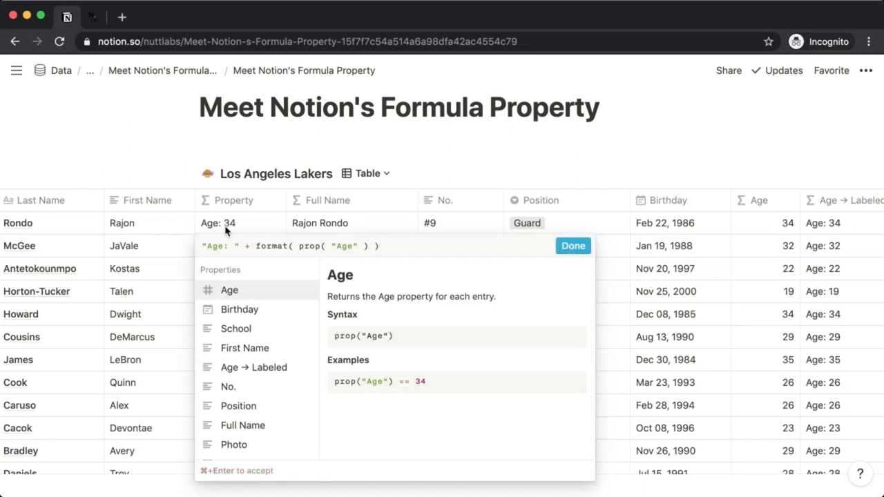
pyautogui.click(226, 231)
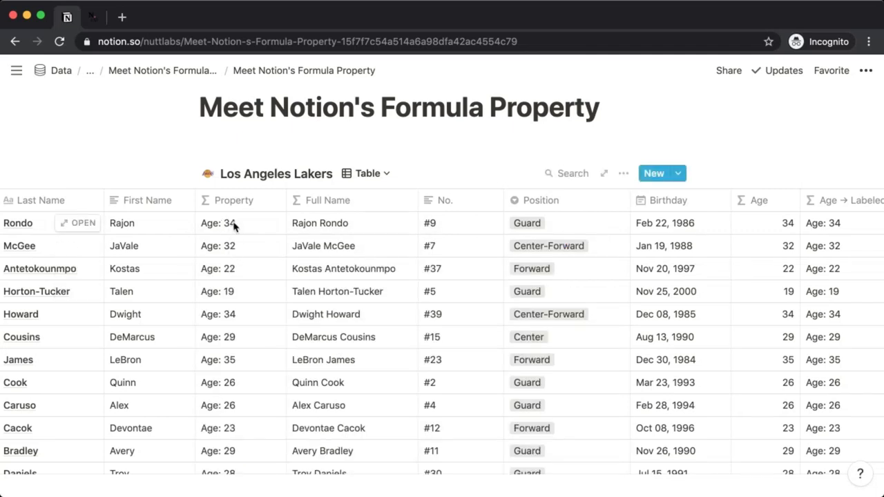
# Try removing the format() wrapper from the Property column's formula, leaving "Age: " + prop("Age")
pyautogui.click(233, 225)
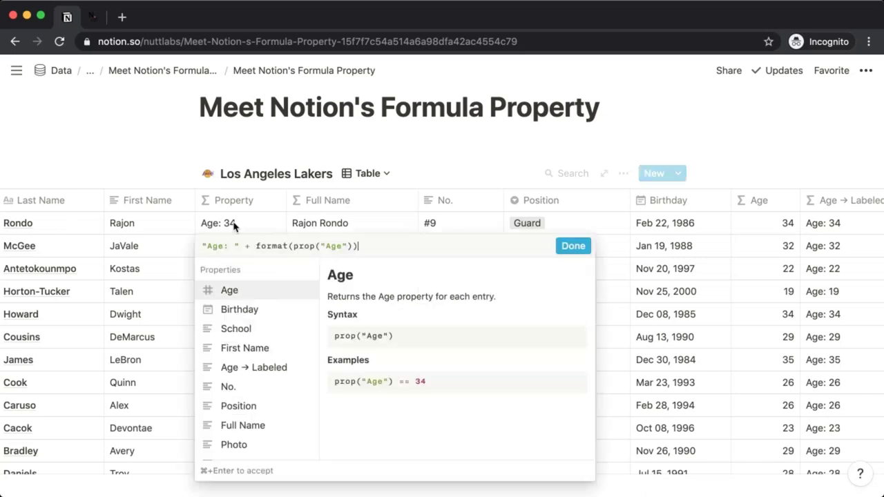
pyautogui.moveTo(256, 245); pyautogui.dragTo(293, 246)
pyautogui.press('BackSpace')
pyautogui.click(323, 247)
pyautogui.press('BackSpace')
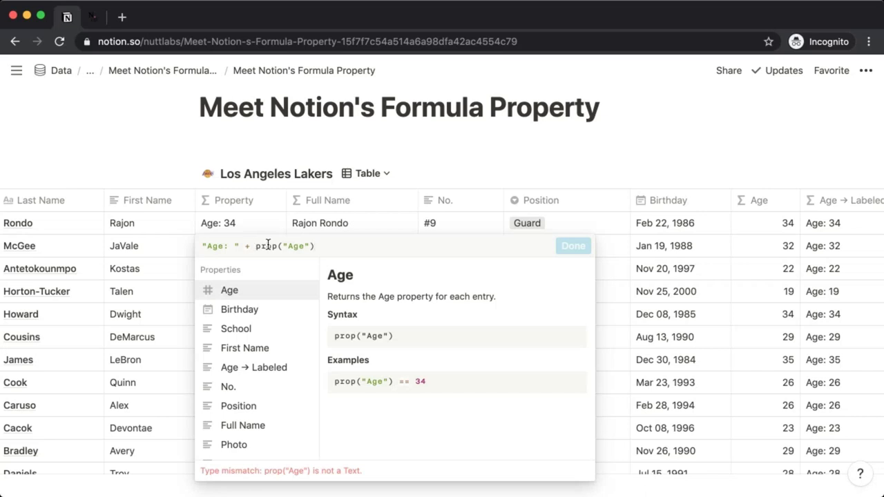
# Replace the Property column's formula with toNumber( "24" ) and accept it
pyautogui.press('super+a')
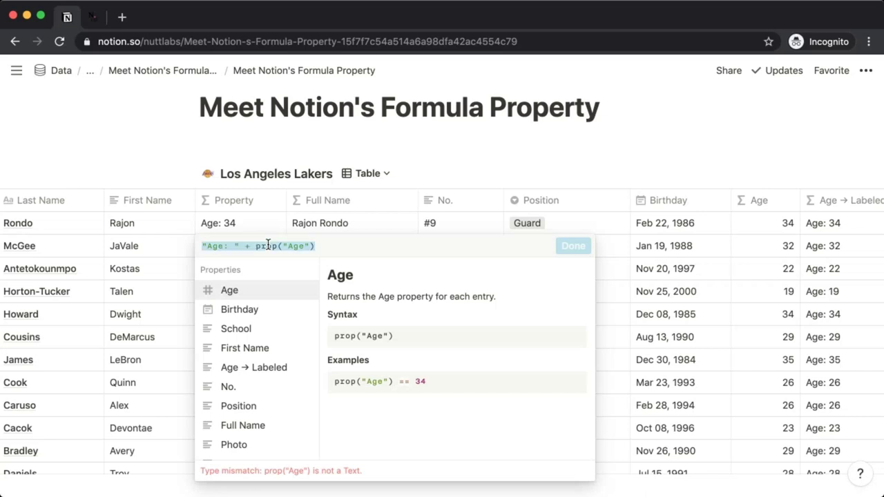
pyautogui.write('toNumber(')
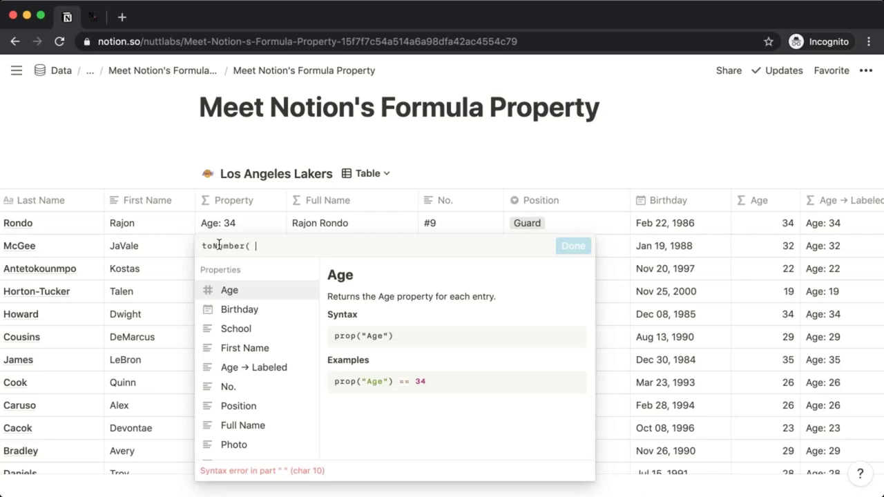
pyautogui.write('"')
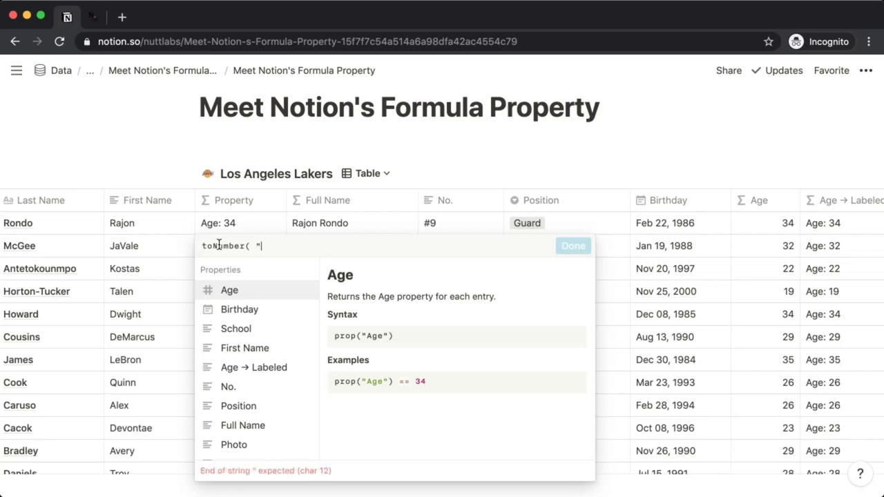
pyautogui.write('24"')
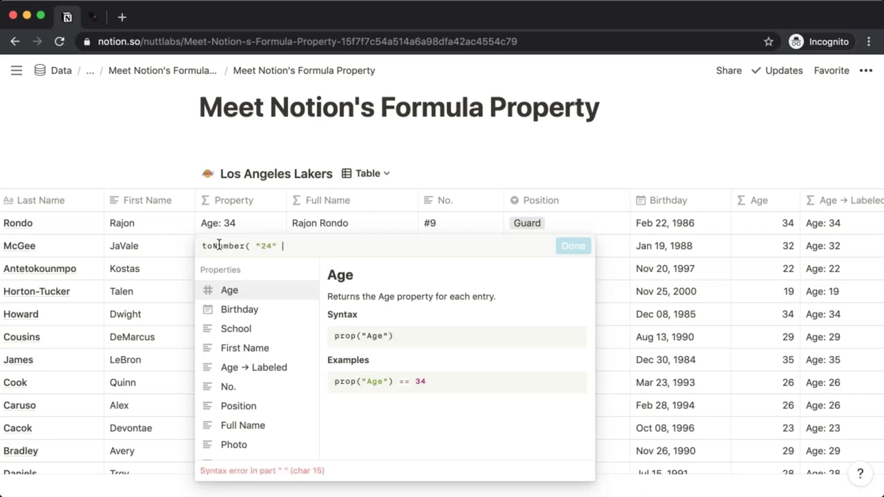
pyautogui.write(' )')
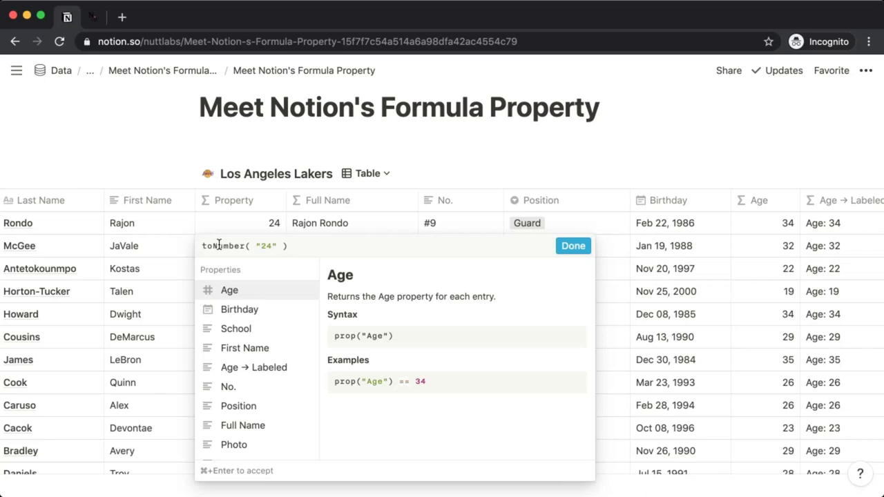
pyautogui.press('super+Return')
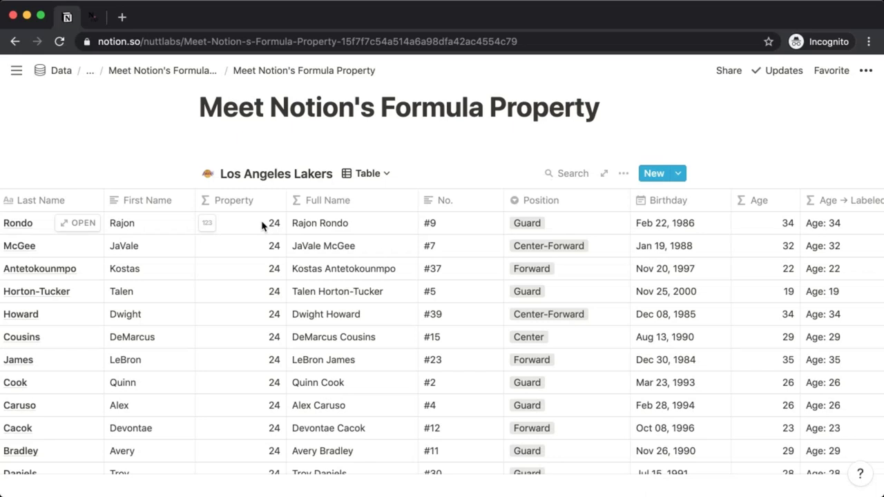
# Load notion.vip/meet-notions-formula-property/ in place of the formula cheat sheet and go to its section on The Importance of Value Types
pyautogui.click(93, 23)
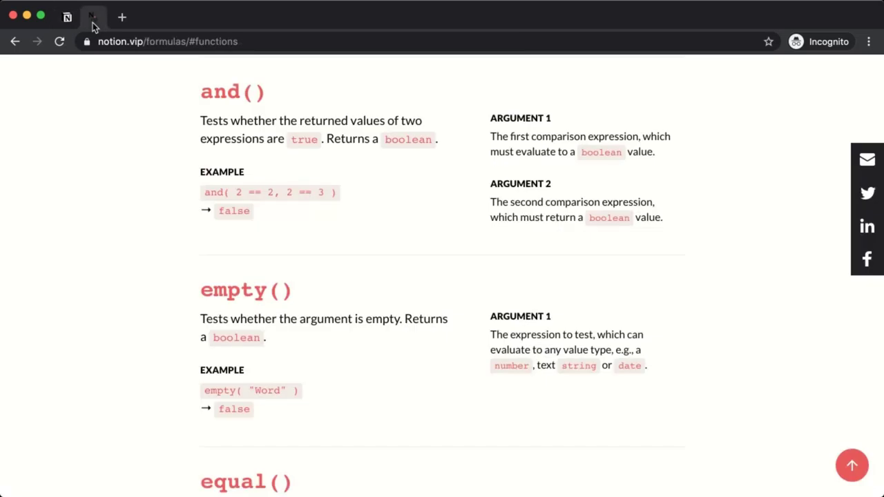
pyautogui.click(140, 43)
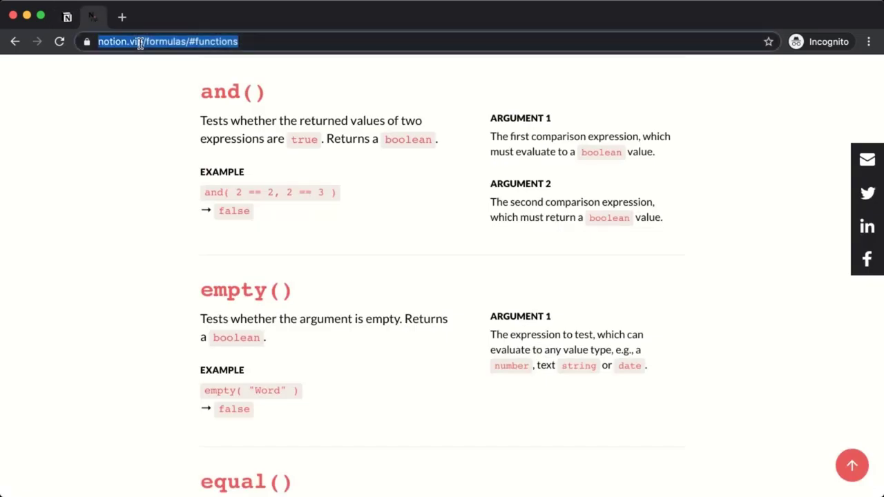
pyautogui.write('notion.vip/meet-notions-')
pyautogui.press('Return')
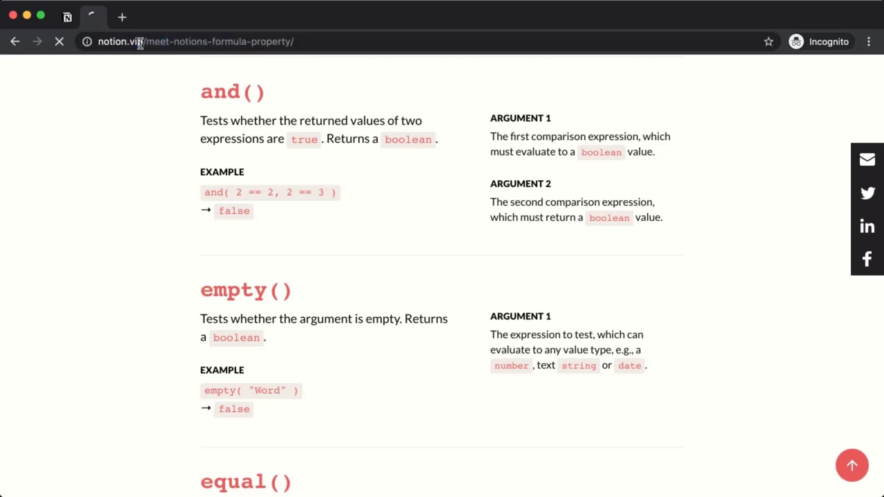
pyautogui.scroll(-2, 136, 299)
pyautogui.scroll(-10, 137, 300)
pyautogui.scroll(-5, 137, 300)
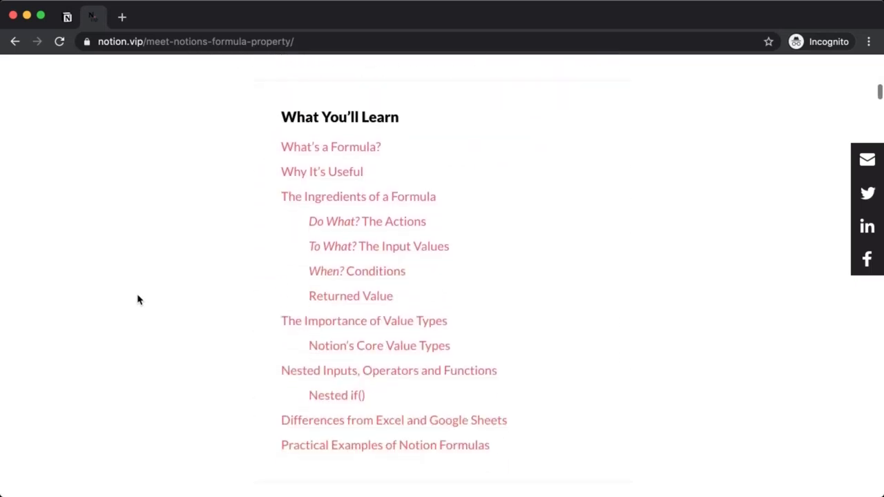
pyautogui.scroll(-1, 137, 299)
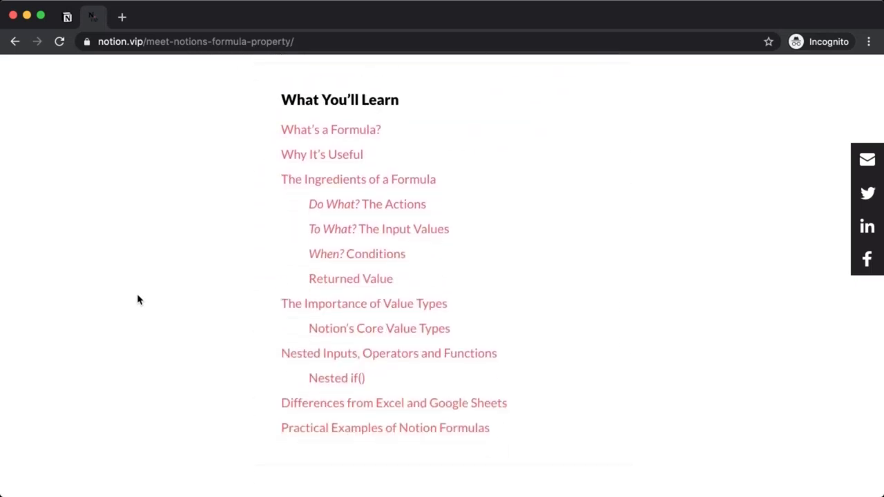
pyautogui.click(320, 309)
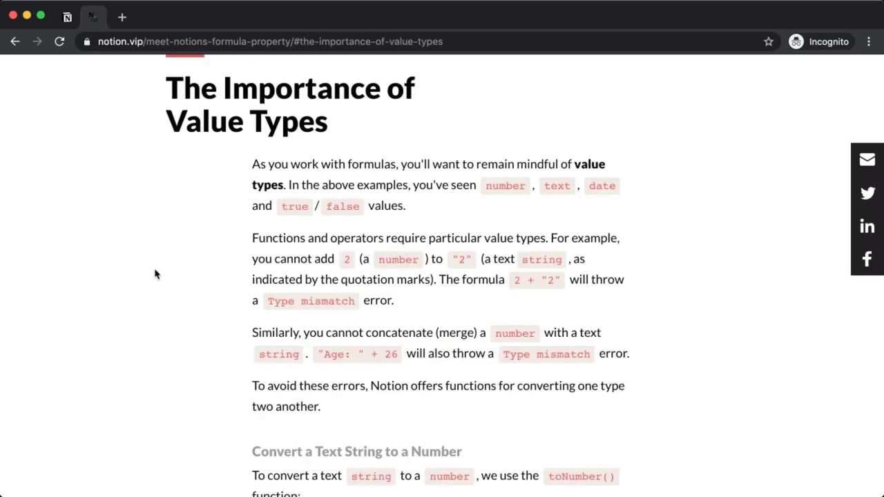
# Review the article's passages on type mismatches and on converting between text strings and numbers, and return to the start of the Notion table
pyautogui.scroll(-2, 204, 311)
pyautogui.scroll(-5, 204, 311)
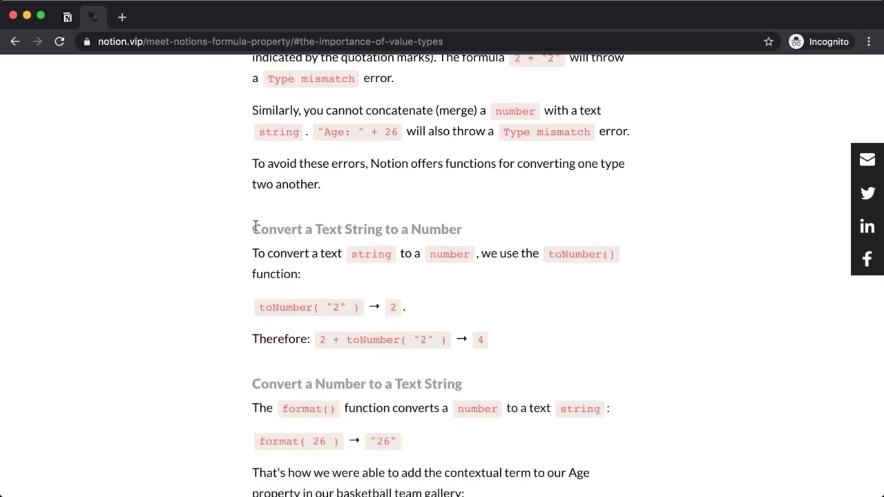
pyautogui.scroll(3, 254, 226)
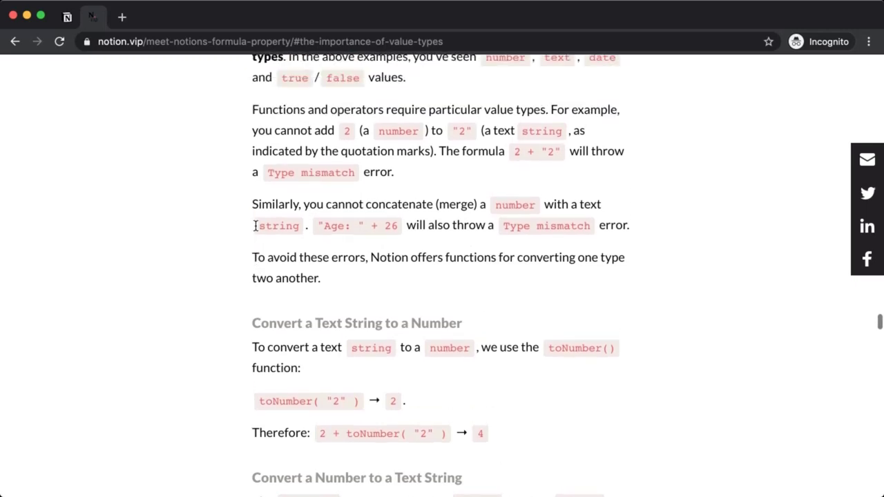
pyautogui.scroll(1, 255, 226)
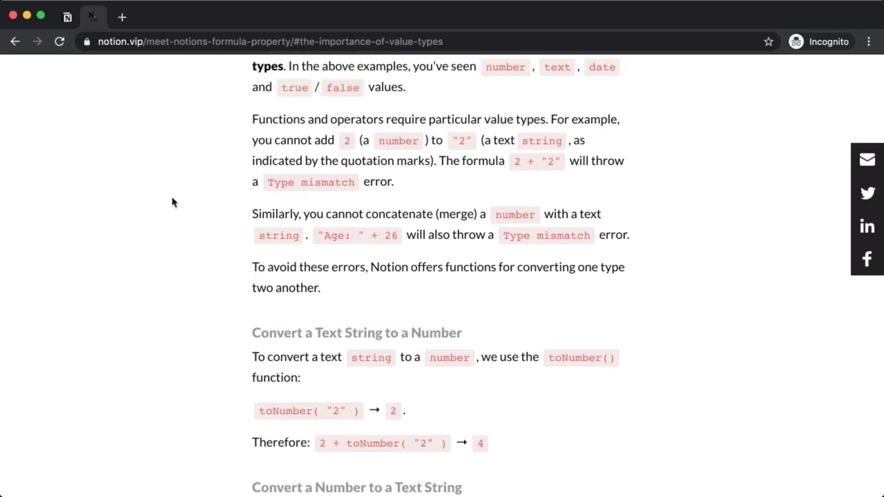
pyautogui.click(67, 19)
pyautogui.hscroll(-5, 196, 310)
pyautogui.hscroll(-1, 196, 309)
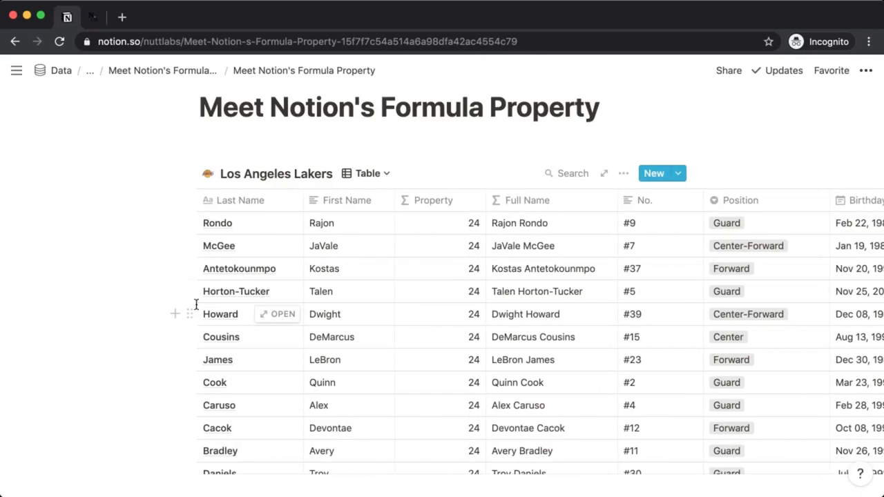